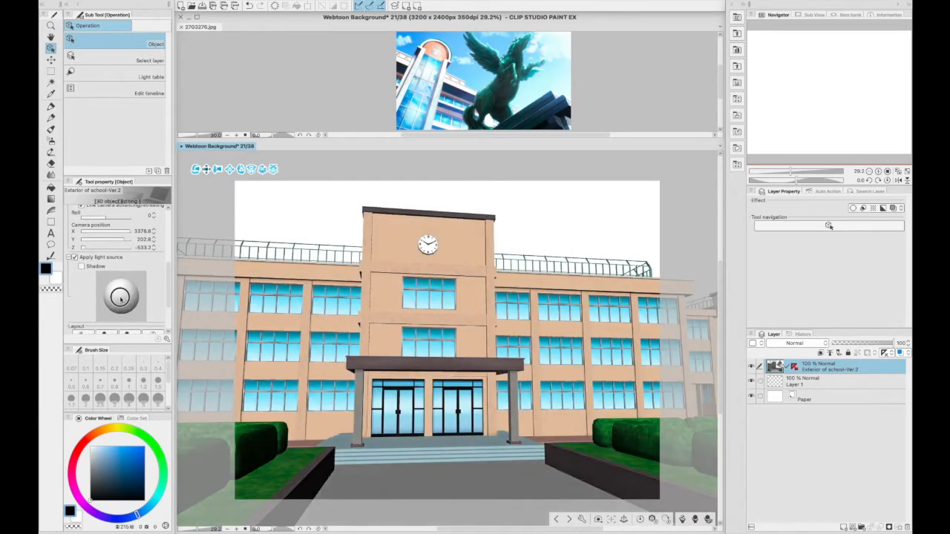
# Angle the 3D school's camera to a low three-quarter view and convert a copy to a raster layer named shadows
pyautogui.moveTo(207, 169); pyautogui.dragTo(234, 172)
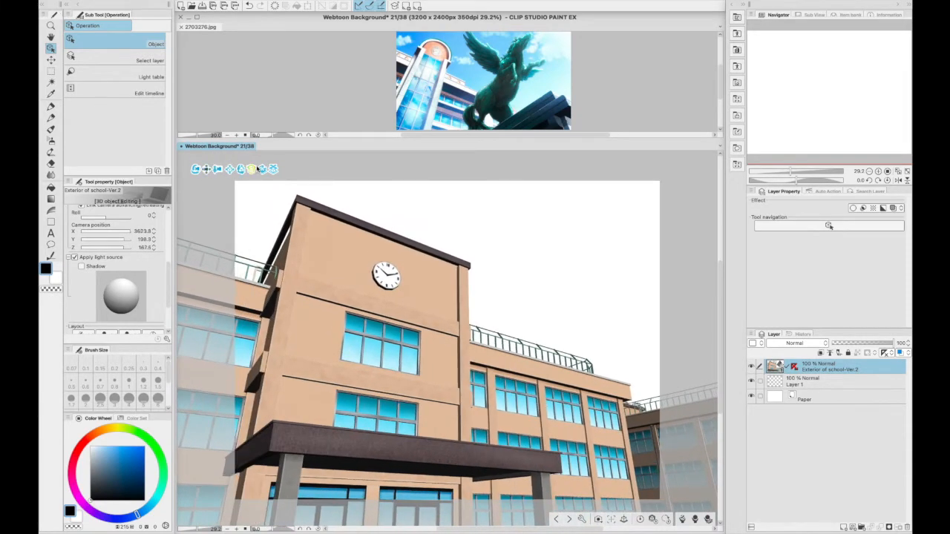
pyautogui.rightClick(835, 373)
pyautogui.click(830, 289)
pyautogui.write('shadows')
pyautogui.click(527, 197)
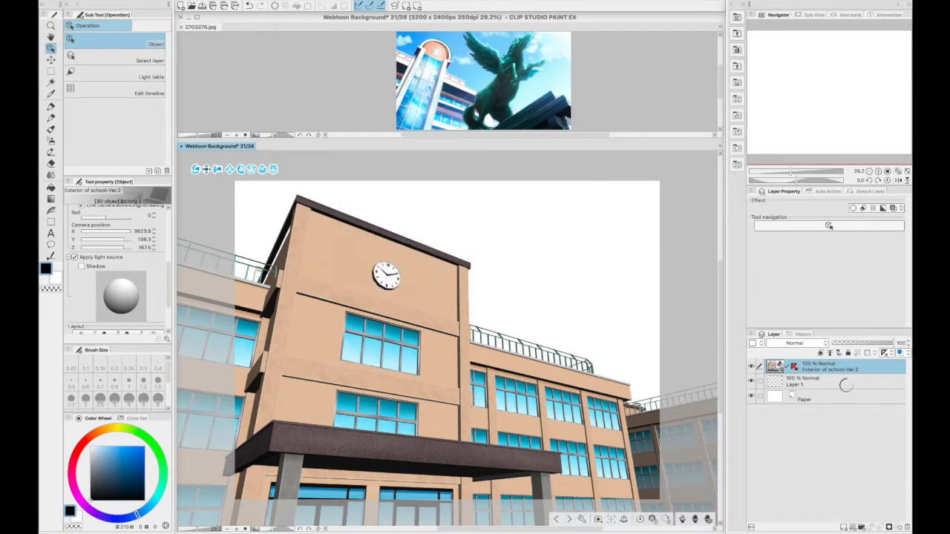
# Turn off the light source on the original 3D school layer and convert a copy to a raster layer named base
pyautogui.click(765, 378)
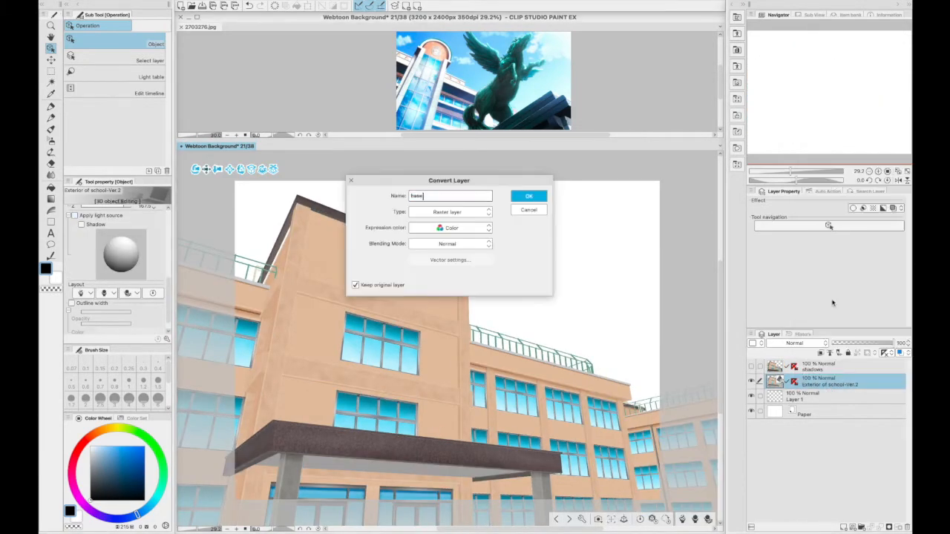
pyautogui.write('base')
pyautogui.press('Return')
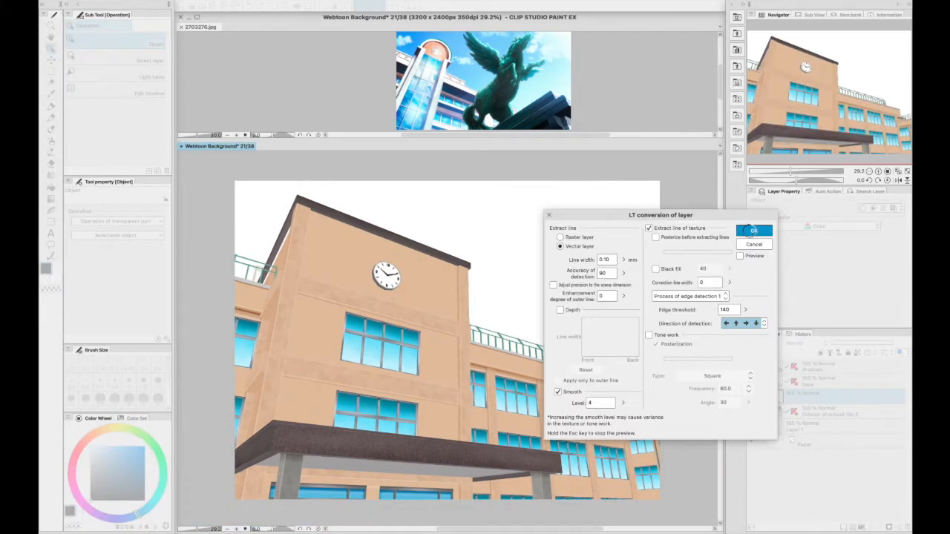
# Extract the school's outlines to vector layers with LT conversion, including texture lines, and merge the two outline layers
pyautogui.click(752, 229)
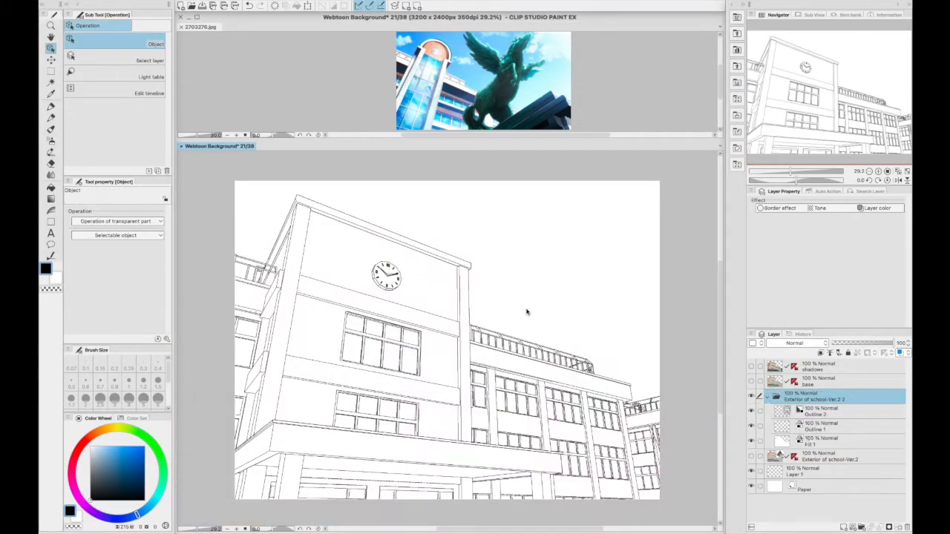
pyautogui.click(847, 414)
pyautogui.keyDown('shift'); pyautogui.click(825, 426); pyautogui.keyUp('shift')
pyautogui.rightClick(823, 425)
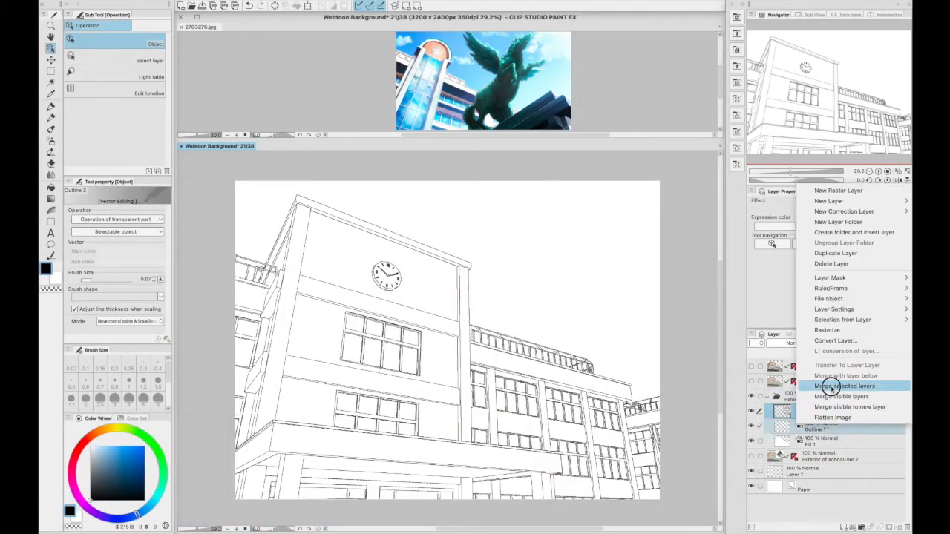
pyautogui.click(830, 387)
# Rename the merged outline layer as lines and move it to the top of the layer stack
pyautogui.doubleClick(815, 413)
pyautogui.write('lines')
pyautogui.press('Return')
pyautogui.click(784, 226)
pyautogui.click(774, 239)
pyautogui.moveTo(851, 410); pyautogui.dragTo(847, 361)
# Delete the leftover Exterior of school-Ver.2 2 folder with its fill layer
pyautogui.click(838, 411)
pyautogui.click(907, 527)
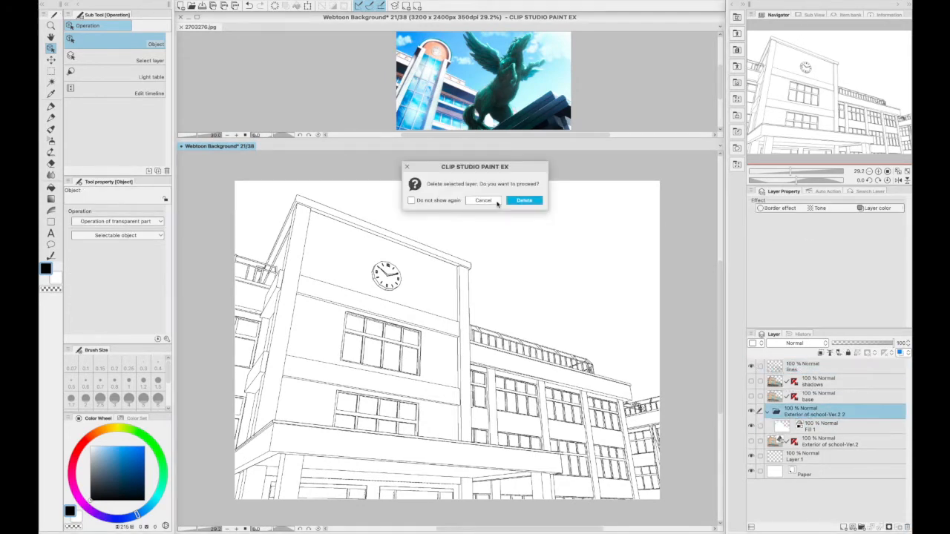
pyautogui.click(524, 200)
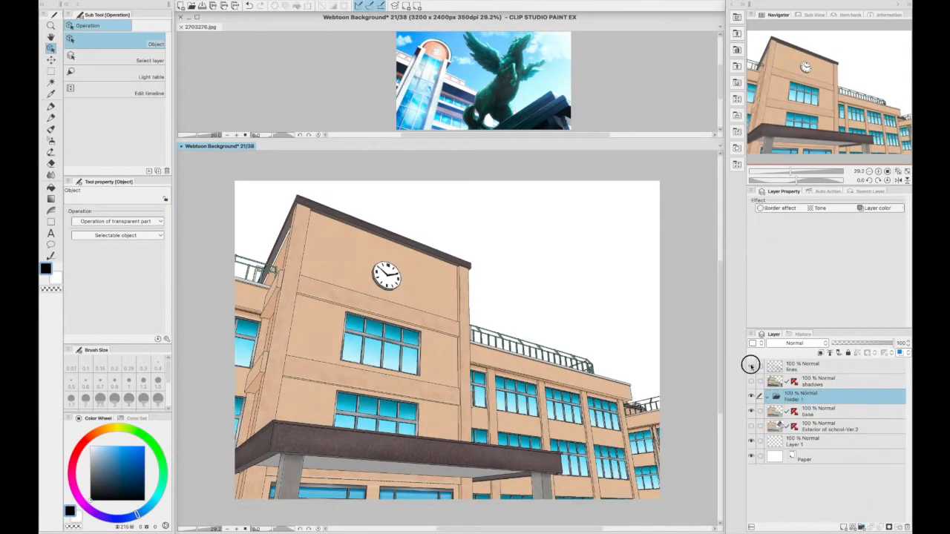
# Hide the lines layer and run the Background layers auto action on the folder containing the base layer
pyautogui.click(751, 364)
pyautogui.click(827, 191)
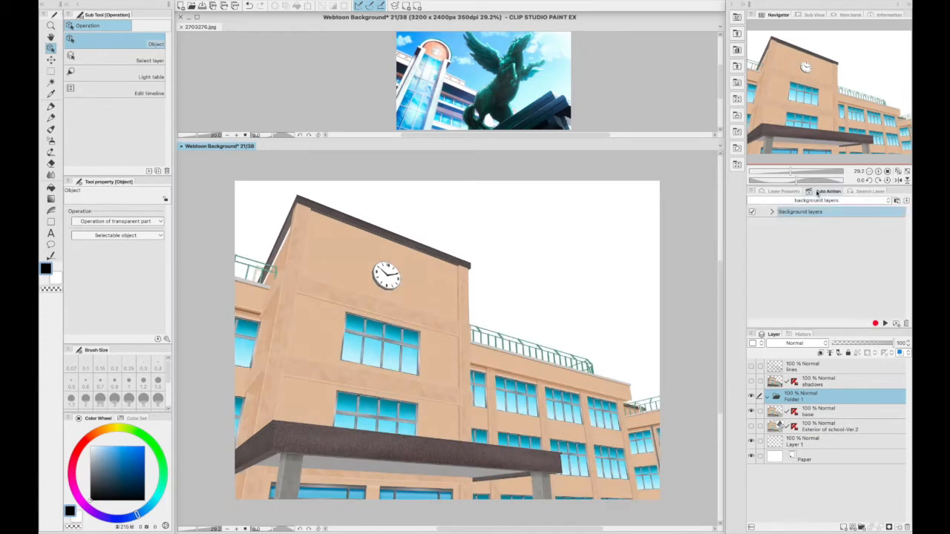
pyautogui.click(885, 323)
# Apply a dark-to-light blue gradient diagonally across the building on Multiply Layer 2, from the lower left upward
pyautogui.click(817, 443)
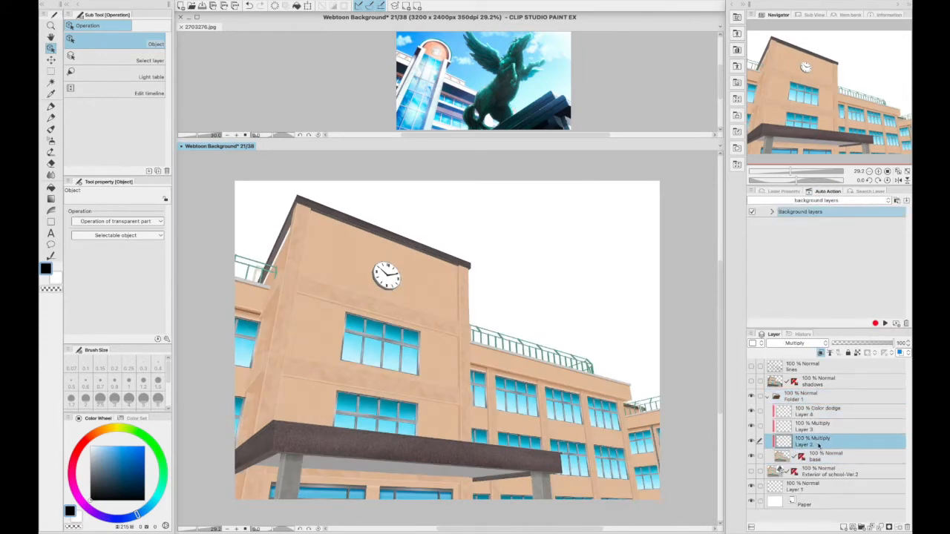
pyautogui.click(51, 198)
pyautogui.scroll(-5, 107, 95)
pyautogui.click(111, 92)
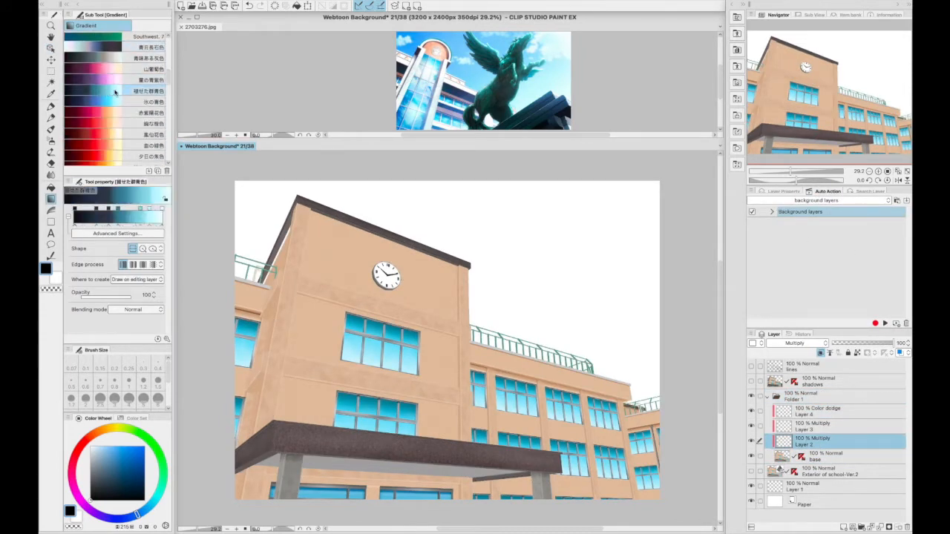
pyautogui.moveTo(438, 387); pyautogui.dragTo(538, 339)
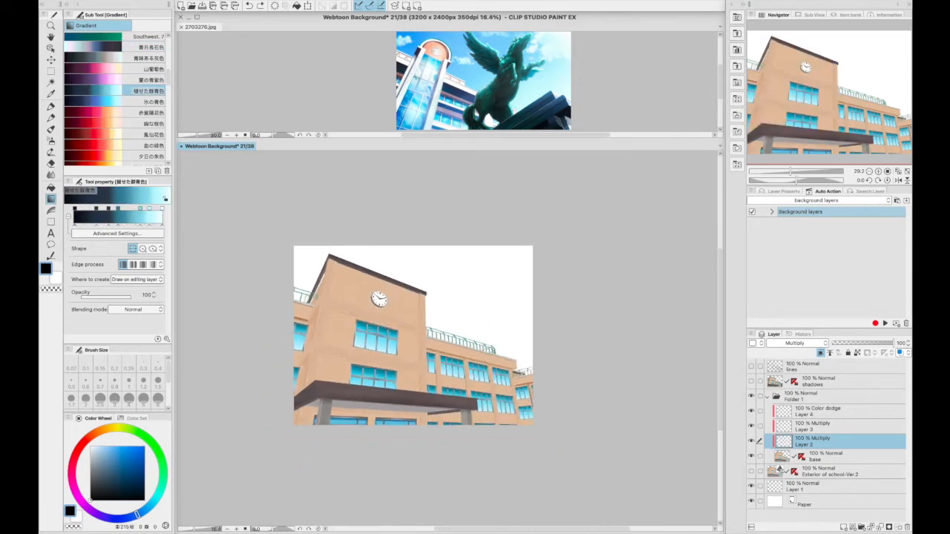
pyautogui.moveTo(250, 418); pyautogui.dragTo(450, 289)
# Airbrush blue over the dark area of the tower's facade with the Soft airbrush at size 70
pyautogui.moveTo(545, 529); pyautogui.dragTo(512, 530)
pyautogui.moveTo(719, 264); pyautogui.dragTo(718, 281)
pyautogui.click(51, 141)
pyautogui.click(137, 463)
pyautogui.press(']')
pyautogui.press(']')
pyautogui.press(']')
pyautogui.press(']')
pyautogui.press(']')
pyautogui.press(']')
pyautogui.press(']')
pyautogui.press(']')
pyautogui.press(']')
pyautogui.press(']')
pyautogui.moveTo(332, 355)
pyautogui.mouseDown()
pyautogui.moveTo(308, 445)
pyautogui.moveTo(447, 472)
pyautogui.moveTo(371, 334)
pyautogui.moveTo(355, 340)
pyautogui.mouseUp()
# Airbrush a deeper blue with hue 204 over the canopy and the lower part of the building
pyautogui.click(150, 506)
pyautogui.click(119, 454)
pyautogui.click(144, 511)
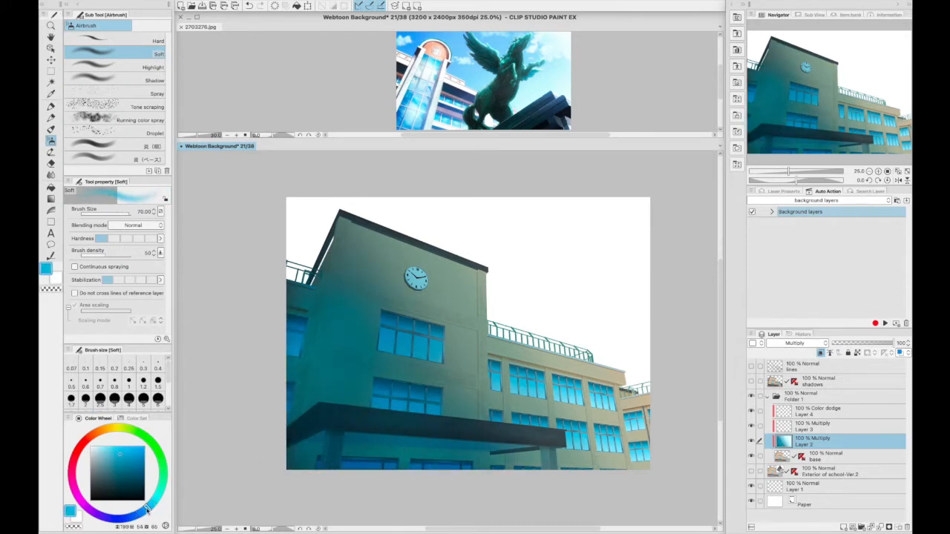
pyautogui.click(120, 461)
pyautogui.moveTo(342, 409); pyautogui.dragTo(322, 415)
pyautogui.moveTo(440, 404); pyautogui.dragTo(580, 460)
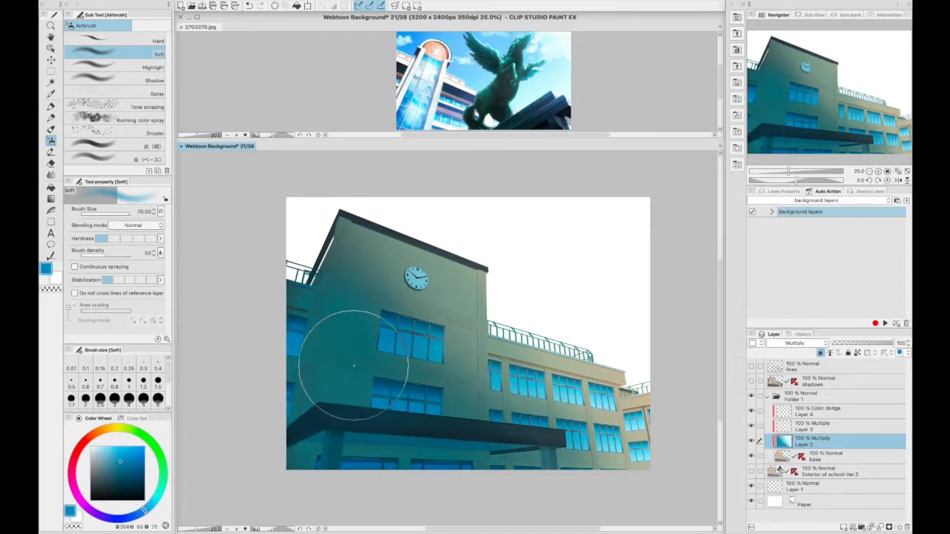
# Soften the gradient by airbrushing progressively lighter blues across the tower's facade and the right wing
pyautogui.click(109, 451)
pyautogui.moveTo(385, 302)
pyautogui.mouseDown()
pyautogui.moveTo(493, 369)
pyautogui.moveTo(536, 379)
pyautogui.mouseUp()
pyautogui.moveTo(339, 325); pyautogui.dragTo(611, 470)
pyautogui.click(103, 448)
pyautogui.moveTo(380, 237)
pyautogui.mouseDown()
pyautogui.moveTo(413, 244)
pyautogui.moveTo(480, 311)
pyautogui.mouseUp()
pyautogui.moveTo(339, 289); pyautogui.dragTo(515, 364)
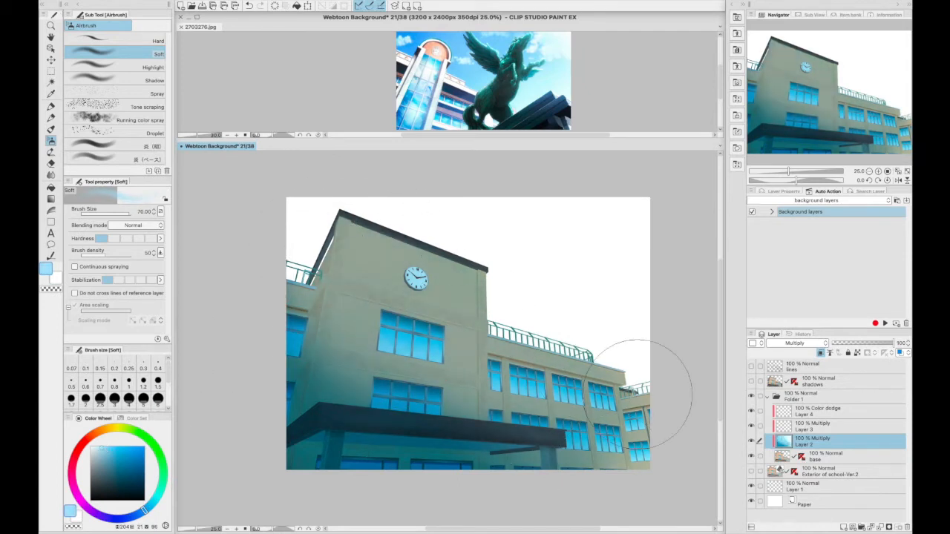
# Shade the tower's lower windows on Layer 2 with a size 6 Soft airbrush in a colour sampled from the glass
pyautogui.click(821, 426)
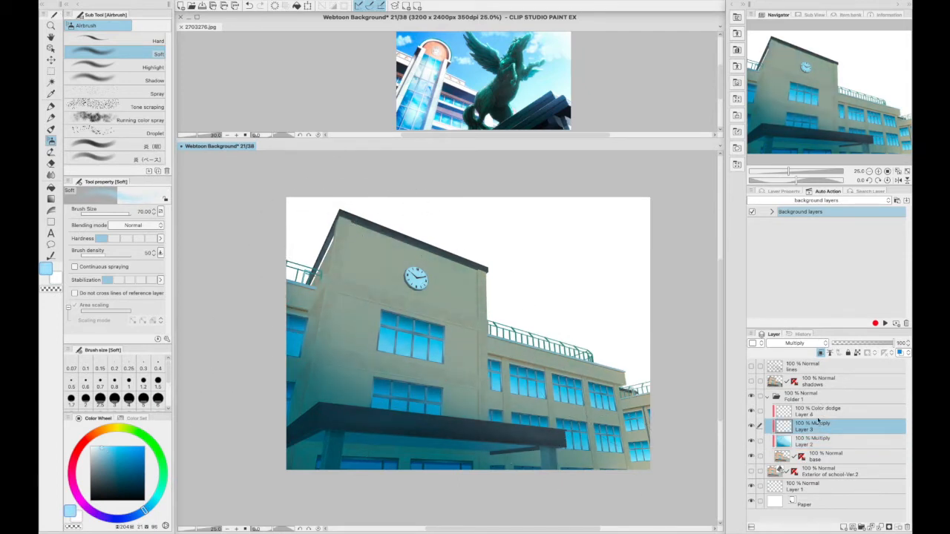
pyautogui.press('[')
pyautogui.press('[')
pyautogui.press('[')
pyautogui.press('[')
pyautogui.press('[')
pyautogui.press('[')
pyautogui.click(825, 441)
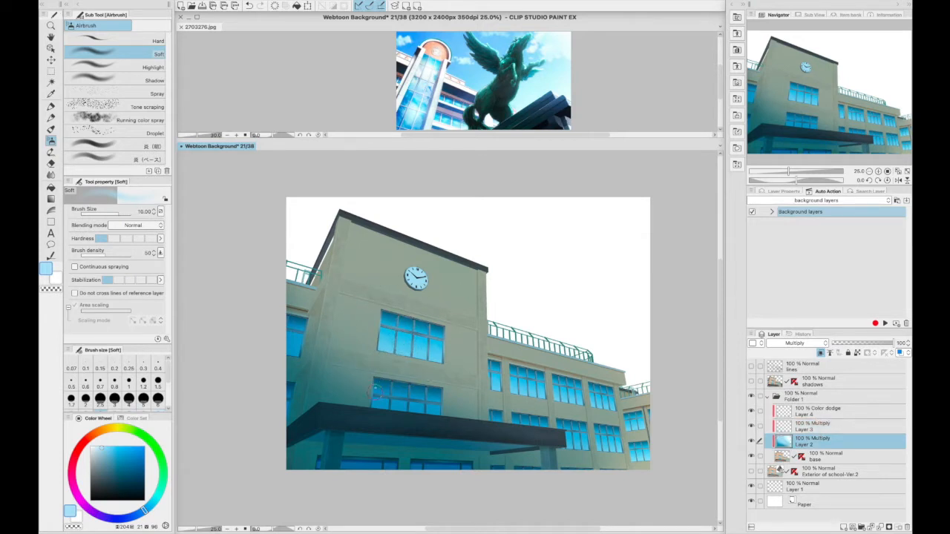
pyautogui.press('[')
pyautogui.press('[')
pyautogui.press('[')
pyautogui.keyDown('alt'); pyautogui.click(379, 387); pyautogui.keyUp('alt')
pyautogui.keyDown('alt'); pyautogui.click(383, 389); pyautogui.keyUp('alt')
pyautogui.keyDown('alt'); pyautogui.click(401, 393); pyautogui.keyUp('alt')
pyautogui.moveTo(406, 393); pyautogui.dragTo(418, 407)
# Airbrush soft colour variation into the windows of the right wing
pyautogui.moveTo(512, 384)
pyautogui.mouseDown()
pyautogui.moveTo(577, 401)
pyautogui.moveTo(571, 396)
pyautogui.moveTo(602, 427)
pyautogui.moveTo(604, 445)
pyautogui.moveTo(568, 429)
pyautogui.mouseUp()
pyautogui.moveTo(633, 418); pyautogui.dragTo(637, 456)
pyautogui.moveTo(540, 424); pyautogui.dragTo(512, 418)
pyautogui.moveTo(495, 386); pyautogui.dragTo(495, 372)
# Airbrush colour variation onto the left wing and tower windows, adding turquoise to the lower tower and left windows
pyautogui.moveTo(297, 331); pyautogui.dragTo(294, 344)
pyautogui.moveTo(386, 338)
pyautogui.mouseDown()
pyautogui.moveTo(415, 338)
pyautogui.moveTo(444, 408)
pyautogui.moveTo(427, 463)
pyautogui.moveTo(401, 467)
pyautogui.moveTo(499, 410)
pyautogui.moveTo(450, 385)
pyautogui.moveTo(403, 338)
pyautogui.moveTo(415, 339)
pyautogui.moveTo(330, 358)
pyautogui.moveTo(392, 333)
pyautogui.moveTo(440, 348)
pyautogui.mouseUp()
pyautogui.click(155, 499)
pyautogui.moveTo(439, 403); pyautogui.dragTo(398, 406)
pyautogui.moveTo(297, 343); pyautogui.dragTo(296, 340)
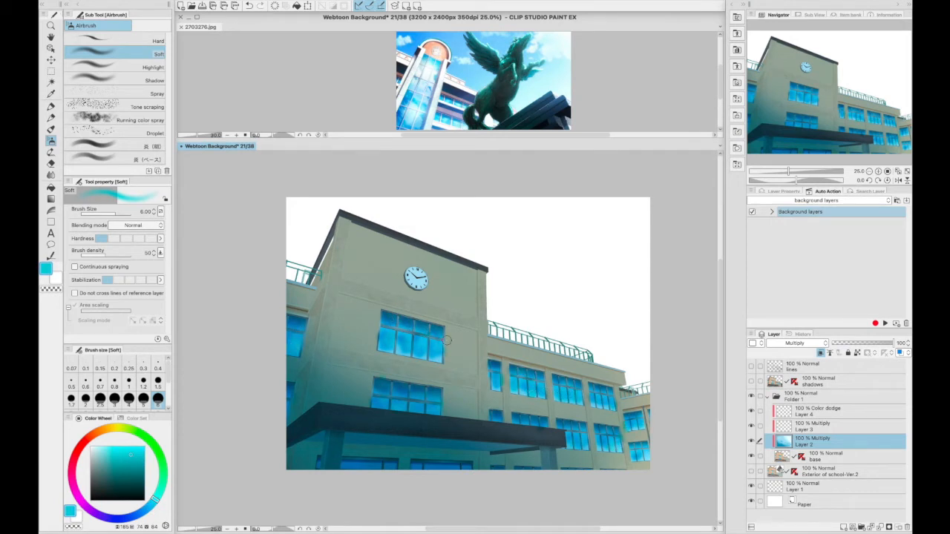
# Shade the tower's side wall and the left wing on Multiply Layer 3 with filled shapes in muted blue
pyautogui.click(54, 71)
pyautogui.click(817, 426)
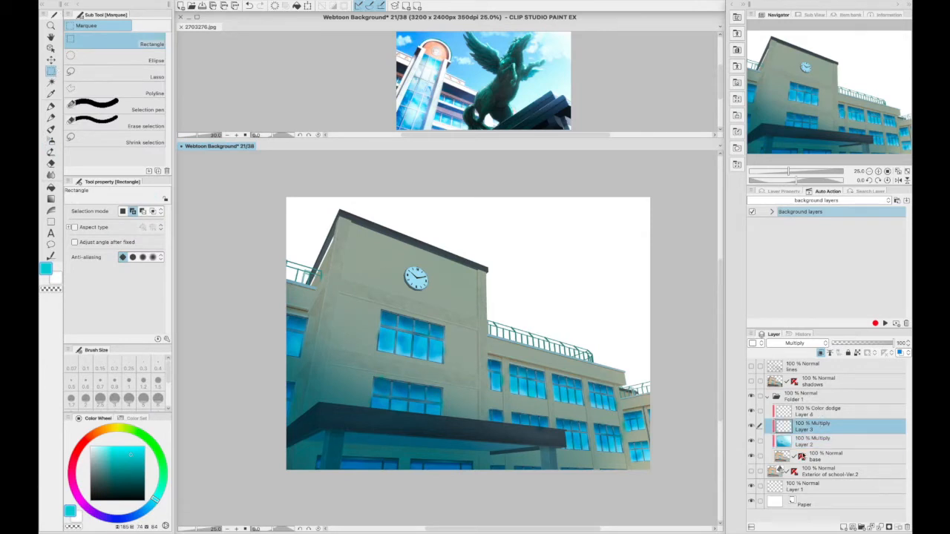
pyautogui.press('u')
pyautogui.click(147, 508)
pyautogui.click(103, 455)
pyautogui.moveTo(337, 227)
pyautogui.mouseDown()
pyautogui.moveTo(289, 452)
pyautogui.moveTo(244, 495)
pyautogui.moveTo(265, 480)
pyautogui.mouseUp()
pyautogui.click(52, 71)
pyautogui.moveTo(285, 279); pyautogui.dragTo(295, 386)
# Draw a shadow down the tower's side wall with the G-pen at size 3
pyautogui.press('p')
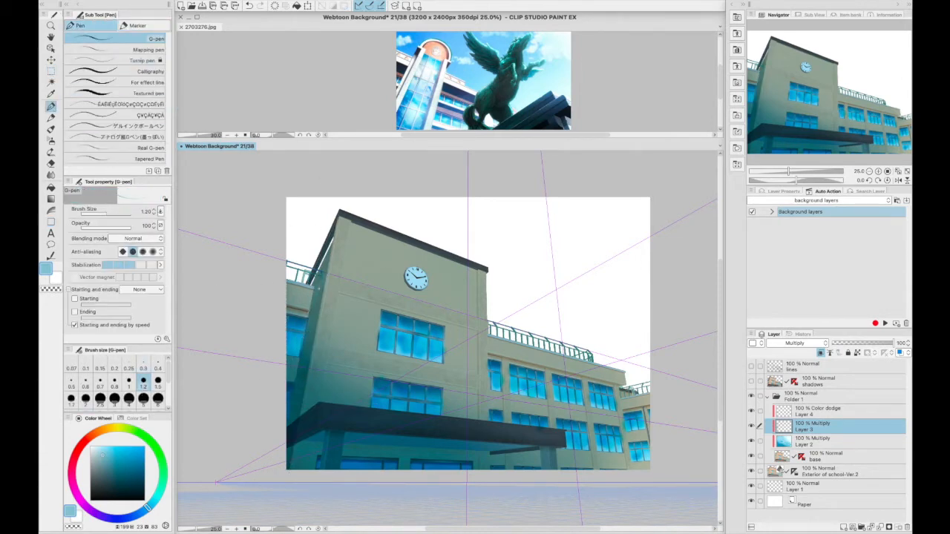
pyautogui.press(']')
pyautogui.press(']')
pyautogui.press(']')
pyautogui.press(']')
pyautogui.press('[')
pyautogui.press('[')
pyautogui.press(']')
pyautogui.press(']')
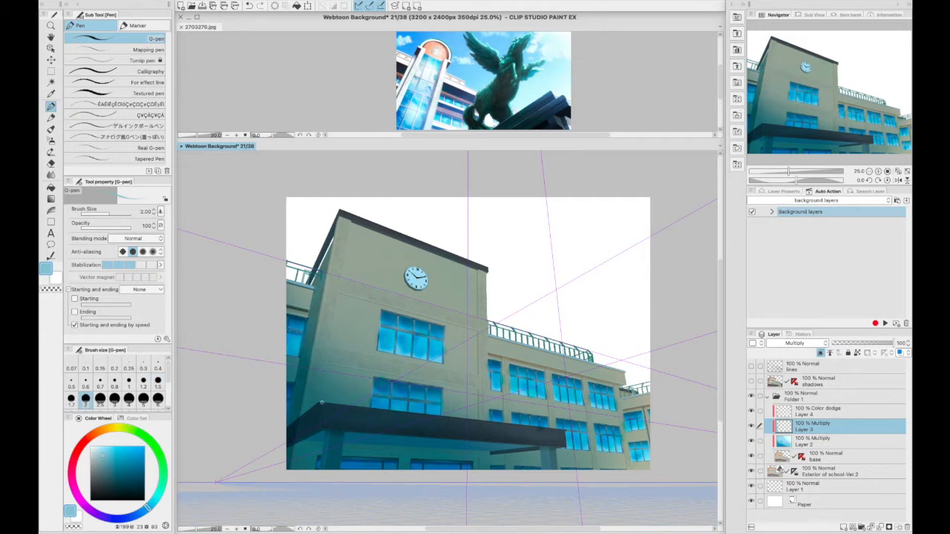
pyautogui.press(']')
pyautogui.press(']')
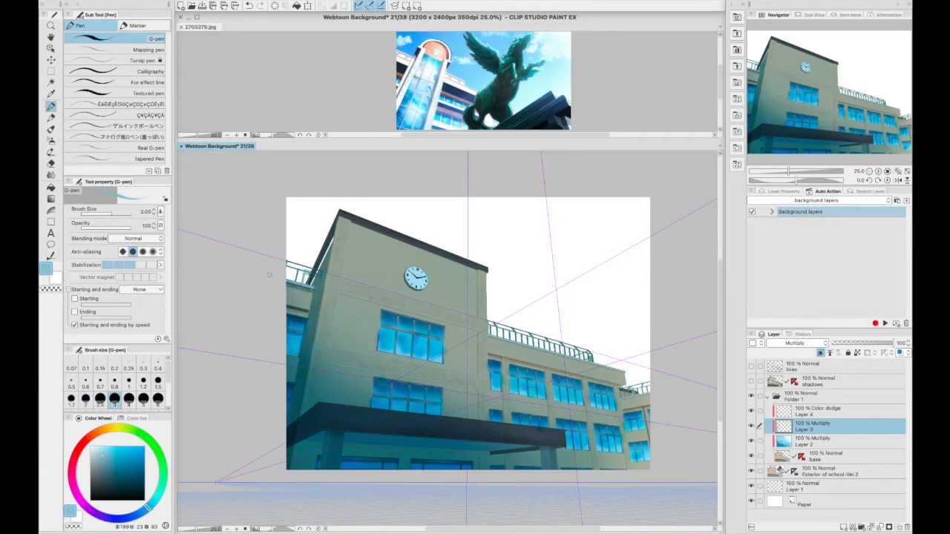
pyautogui.moveTo(337, 221); pyautogui.dragTo(295, 416)
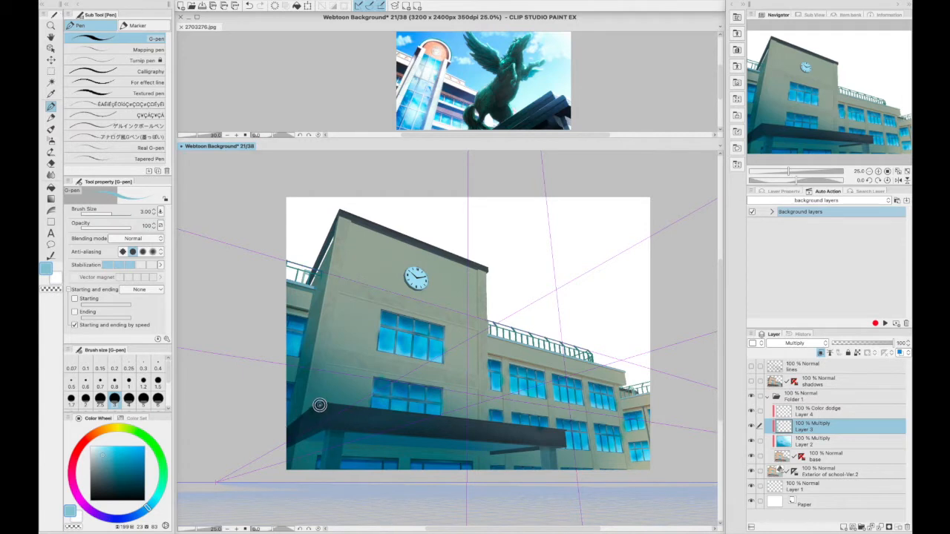
# Add rectangle shadows to the canopy's left side, the tower's right pillar and the groove above the lower windows
pyautogui.click(51, 222)
pyautogui.moveTo(284, 445); pyautogui.dragTo(319, 403)
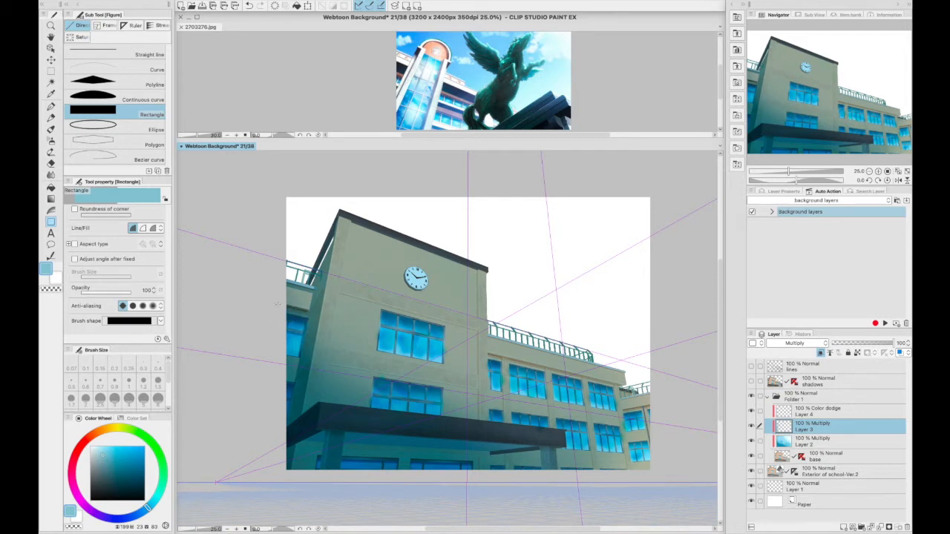
pyautogui.moveTo(479, 269); pyautogui.dragTo(477, 421)
pyautogui.moveTo(324, 370); pyautogui.dragTo(479, 388)
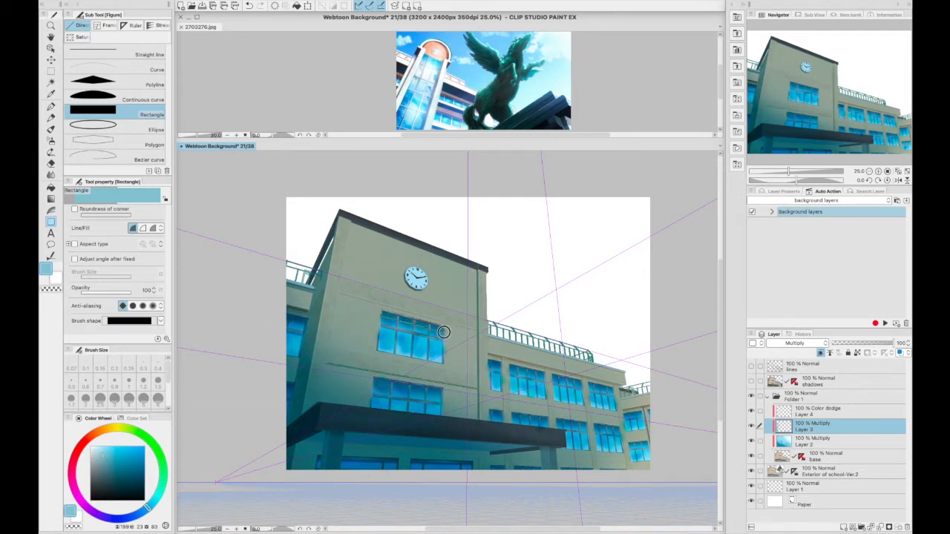
# Block in rectangle shadows beneath the canopy, covering the entrance wall and both support pillars
pyautogui.press('p')
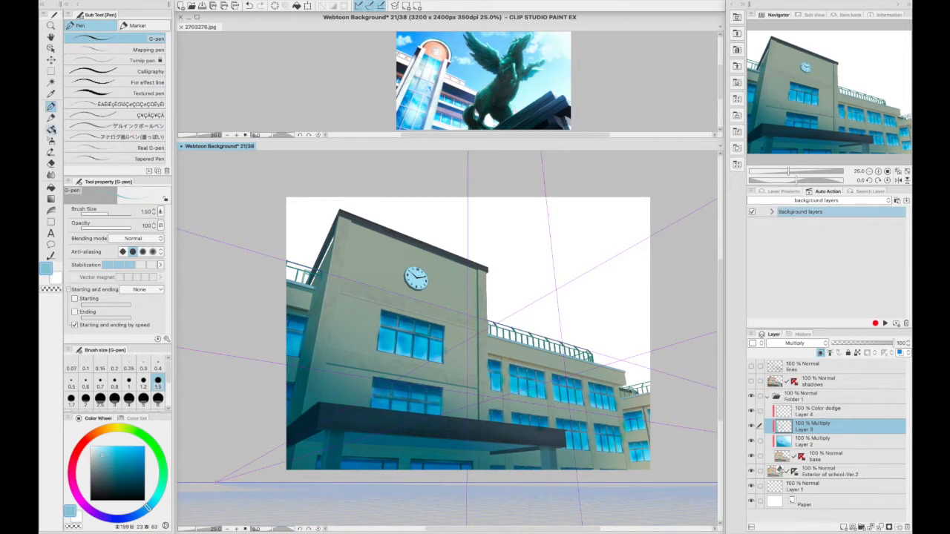
pyautogui.press('u')
pyautogui.moveTo(346, 458); pyautogui.dragTo(478, 471)
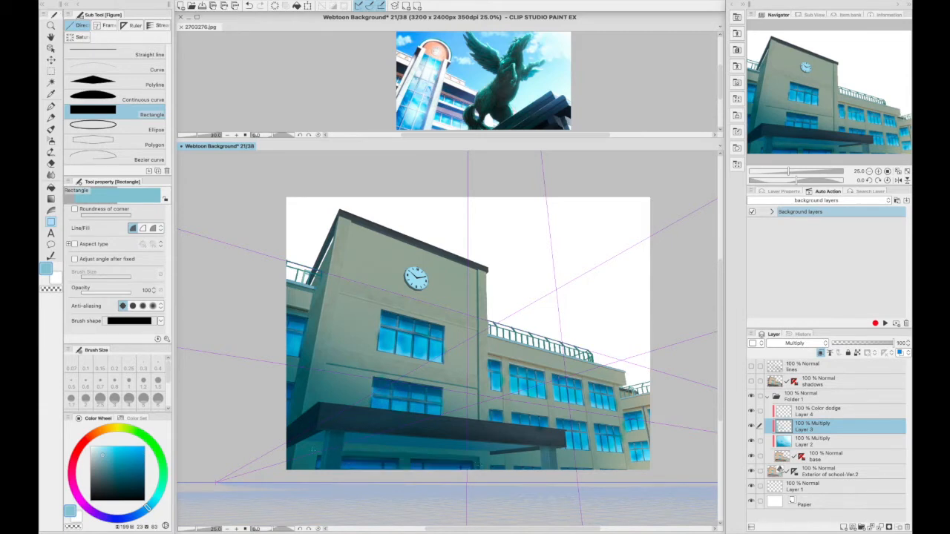
pyautogui.moveTo(328, 432); pyautogui.dragTo(325, 468)
pyautogui.moveTo(542, 448); pyautogui.dragTo(551, 478)
pyautogui.moveTo(489, 454); pyautogui.dragTo(539, 446)
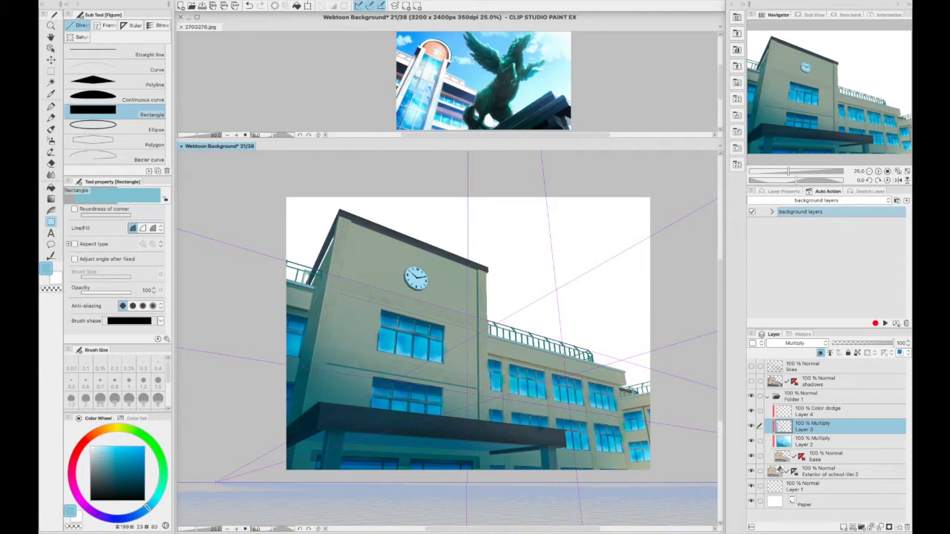
# Draw a size 1.50 G-pen shadow line above the tower's upper windows and a rectangle shadow beneath its roof edge
pyautogui.click(51, 107)
pyautogui.moveTo(340, 294); pyautogui.dragTo(477, 331)
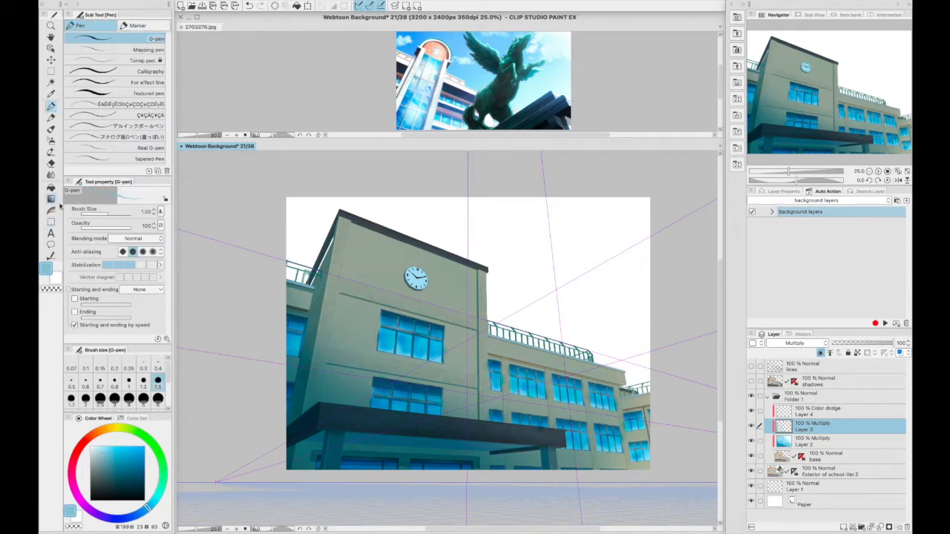
pyautogui.click(51, 222)
pyautogui.moveTo(358, 232); pyautogui.dragTo(486, 274)
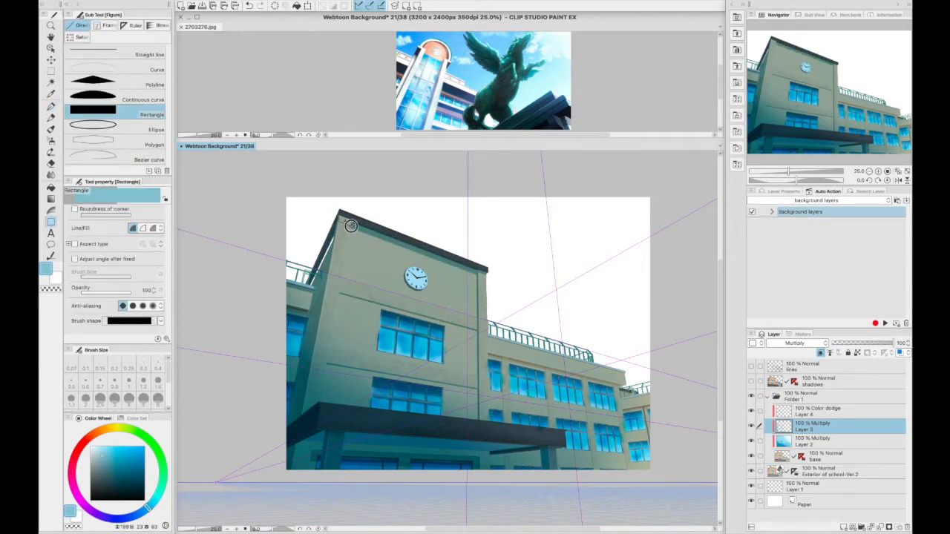
pyautogui.moveTo(351, 225); pyautogui.dragTo(352, 227)
# Add rectangle shadows along the vertical pillars between the right wing's windows and onto the far building, undoing one misplaced shape
pyautogui.moveTo(488, 355); pyautogui.dragTo(504, 424)
pyautogui.moveTo(547, 368); pyautogui.dragTo(550, 428)
pyautogui.hotkey('ctrl', 'z')
pyautogui.moveTo(581, 376); pyautogui.dragTo(593, 470)
pyautogui.moveTo(617, 383); pyautogui.dragTo(627, 469)
pyautogui.moveTo(625, 412); pyautogui.dragTo(642, 417)
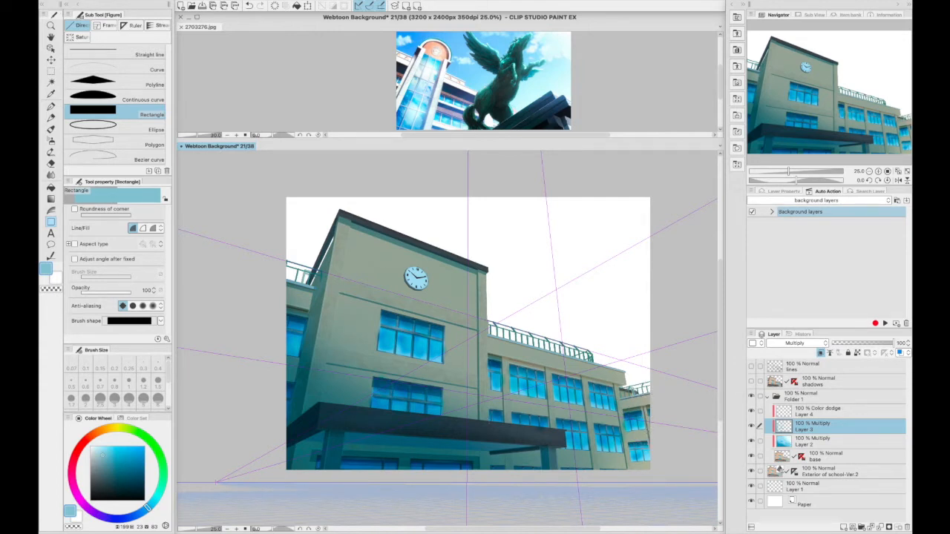
# Add narrow rectangle shadows across the tops of both rows of windows on the right wing
pyautogui.moveTo(510, 363); pyautogui.dragTo(547, 378)
pyautogui.moveTo(553, 374); pyautogui.dragTo(615, 394)
pyautogui.moveTo(548, 425); pyautogui.dragTo(586, 431)
pyautogui.moveTo(595, 425); pyautogui.dragTo(622, 436)
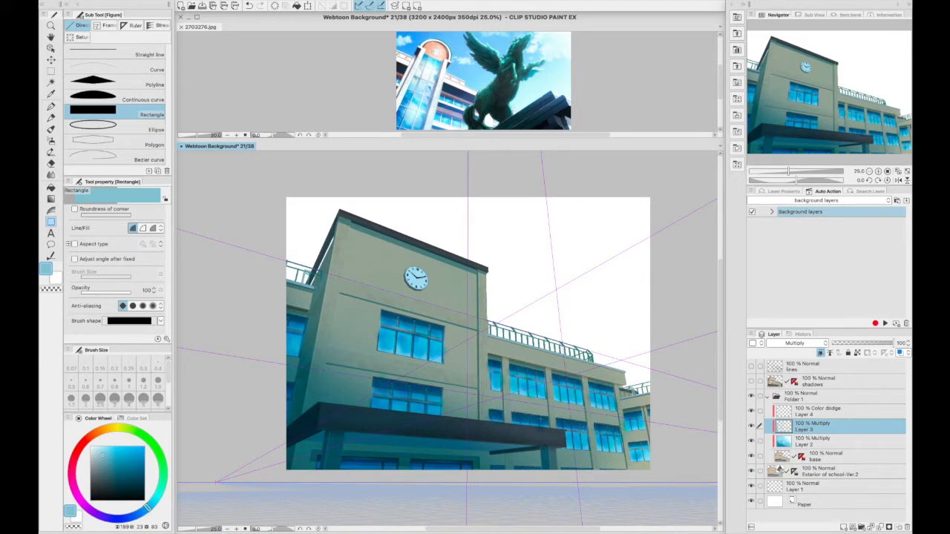
# Refine the right-side building shadows with the size 1.50 G-pen, alternating between muted blue and transparent colour
pyautogui.click(50, 108)
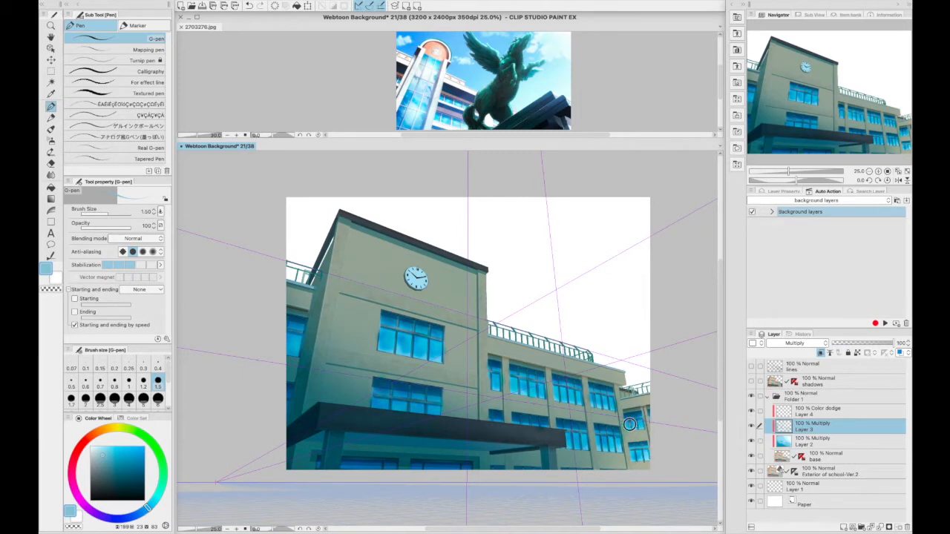
pyautogui.press('c')
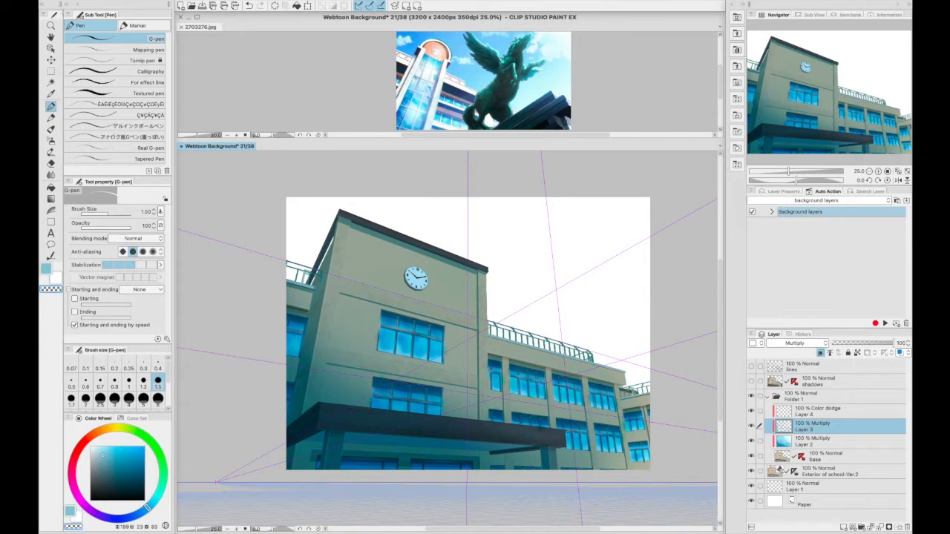
pyautogui.press('c')
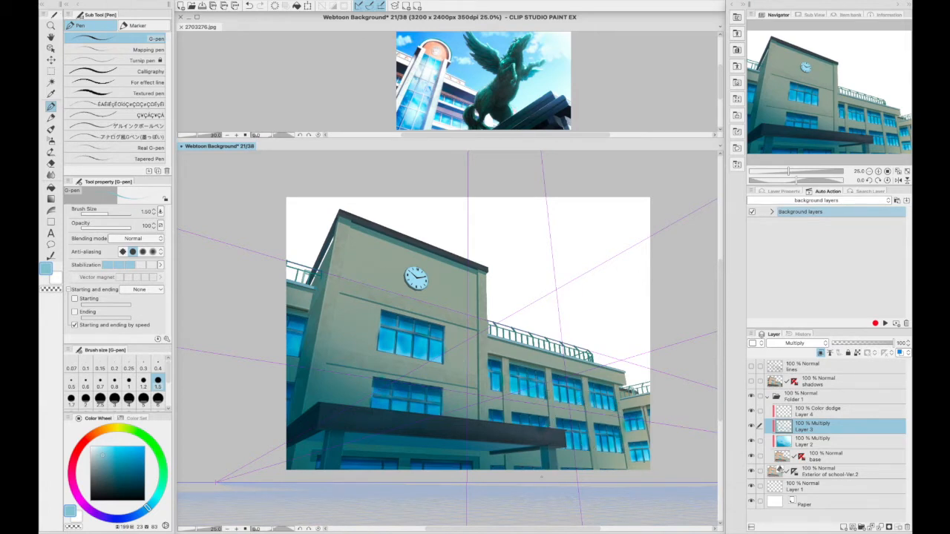
# Lock the Multiply shadow layer's transparent pixels, hide the 3D school layer and tint the building shadows dark blue with an enlarged Soft airbrush
pyautogui.click(857, 354)
pyautogui.click(751, 472)
pyautogui.click(52, 141)
pyautogui.moveTo(98, 514); pyautogui.dragTo(124, 518)
pyautogui.click(112, 470)
pyautogui.press(']')
pyautogui.press(']')
pyautogui.press(']')
pyautogui.press(']')
pyautogui.press(']')
pyautogui.press(']')
pyautogui.press(']')
pyautogui.press(']')
pyautogui.press(']')
pyautogui.press(']')
pyautogui.press(']')
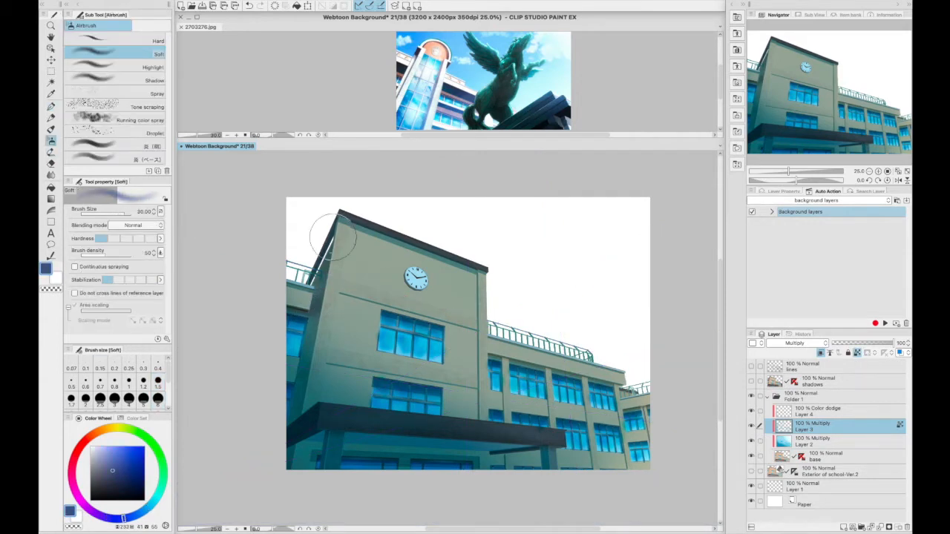
pyautogui.moveTo(334, 244); pyautogui.dragTo(295, 393)
pyautogui.moveTo(298, 454); pyautogui.dragTo(462, 445)
pyautogui.moveTo(482, 358); pyautogui.dragTo(653, 409)
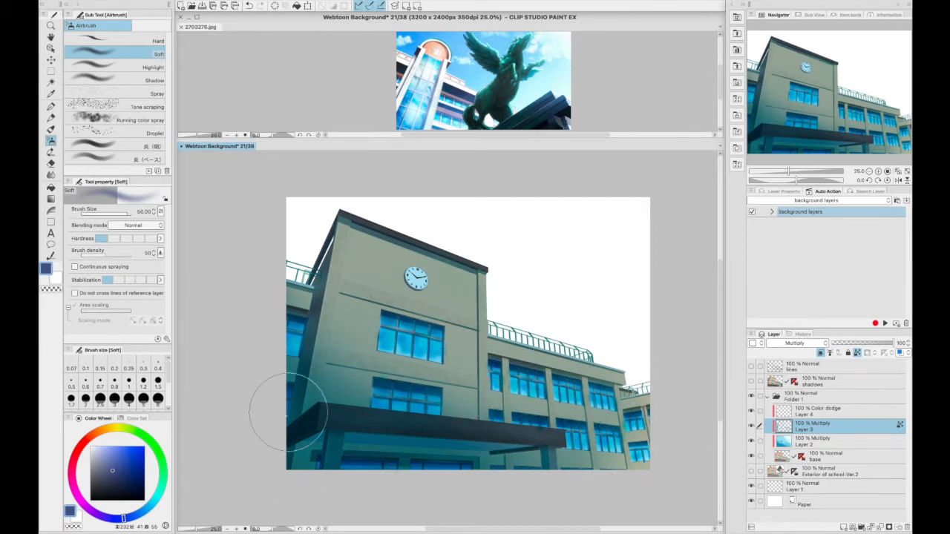
# Show the 3D school layer's perspective ruler again and draw dark blue rectangle shadows beneath the entrance canopy
pyautogui.click(51, 221)
pyautogui.click(751, 472)
pyautogui.moveTo(303, 443); pyautogui.dragTo(539, 446)
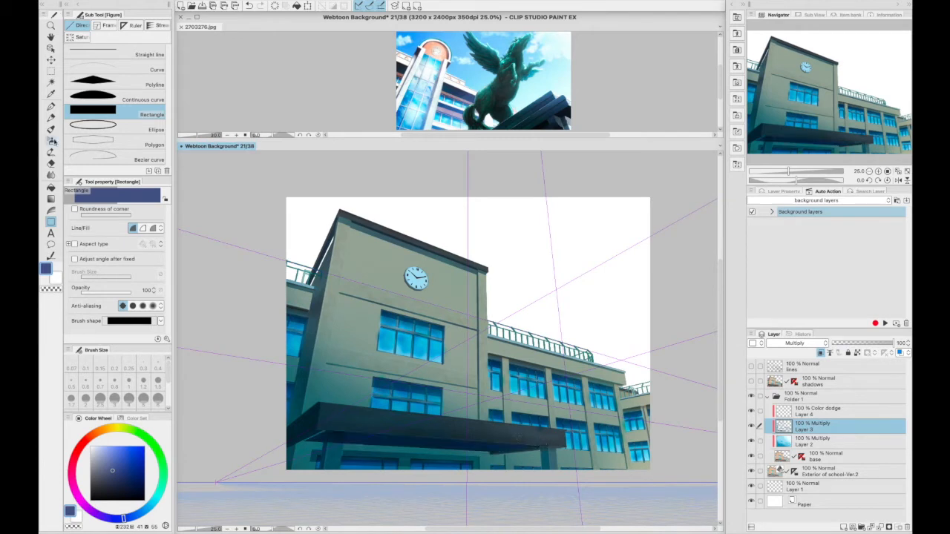
pyautogui.moveTo(301, 441); pyautogui.dragTo(329, 431)
# Clear the shadow over the canopy's left pillar with a rectangle selection and draw a teal rectangle shadow along it
pyautogui.click(52, 73)
pyautogui.moveTo(328, 430); pyautogui.dragTo(339, 482)
pyautogui.press('Delete')
pyautogui.press('super+d')
pyautogui.click(148, 507)
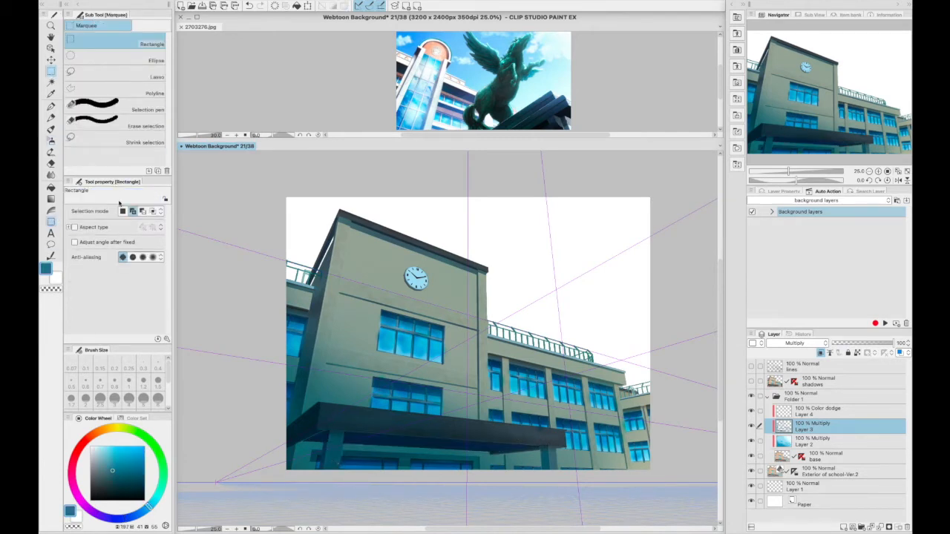
pyautogui.click(52, 222)
pyautogui.moveTo(329, 432); pyautogui.dragTo(321, 477)
# Airbrush a lighter teal over the shadow beneath the entrance canopy with the Soft airbrush
pyautogui.click(52, 140)
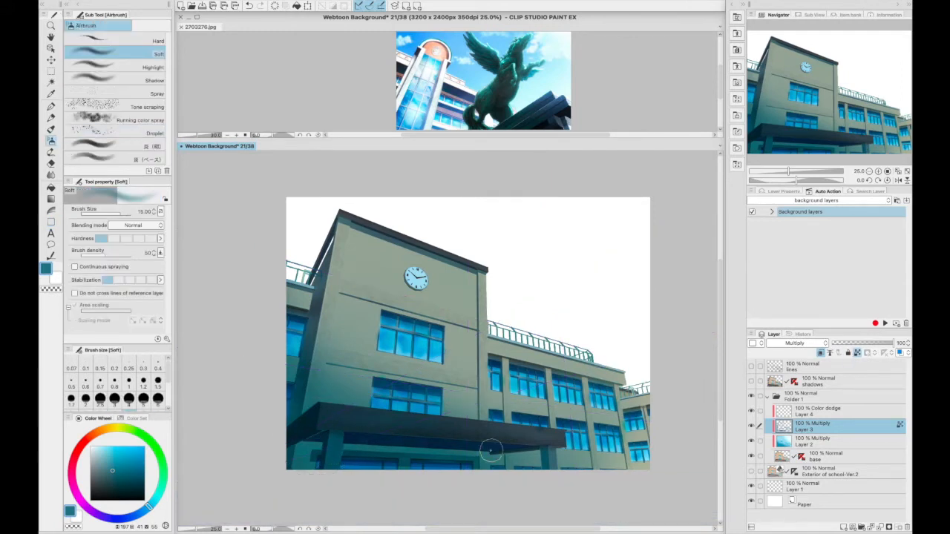
pyautogui.click(110, 463)
pyautogui.moveTo(362, 443); pyautogui.dragTo(498, 450)
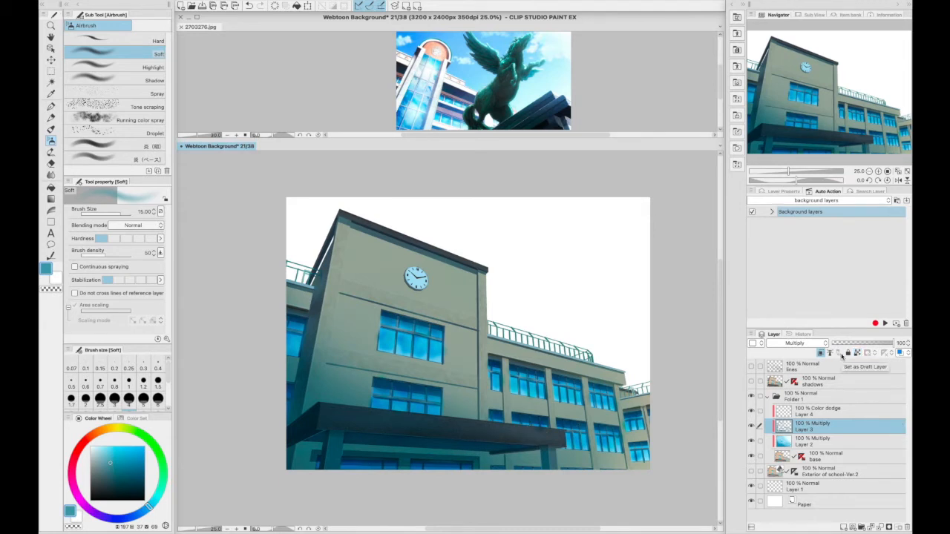
# On the Multiply gradient layer, airbrush light cyan over the tower's front wall with a larger Soft airbrush, undoing the first blue strokes
pyautogui.click(812, 441)
pyautogui.click(116, 517)
pyautogui.hotkey('ctrl', 'z')
pyautogui.click(145, 511)
pyautogui.moveTo(343, 230); pyautogui.dragTo(341, 266)
pyautogui.hotkey('ctrl', 'z')
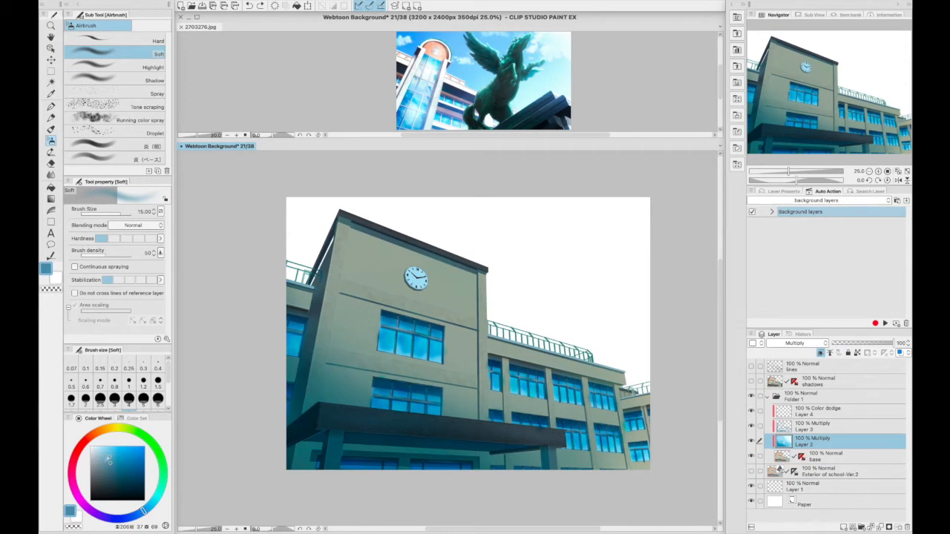
pyautogui.click(151, 504)
pyautogui.click(106, 454)
pyautogui.press(']')
pyautogui.press(']')
pyautogui.press(']')
pyautogui.press(']')
pyautogui.moveTo(452, 282)
pyautogui.mouseDown()
pyautogui.moveTo(466, 318)
pyautogui.moveTo(462, 349)
pyautogui.mouseUp()
pyautogui.moveTo(358, 259); pyautogui.dragTo(382, 306)
# Make the Color dodge layer active and switch to the Oil paint brush
pyautogui.press('[')
pyautogui.press('[')
pyautogui.click(778, 413)
pyautogui.click(52, 176)
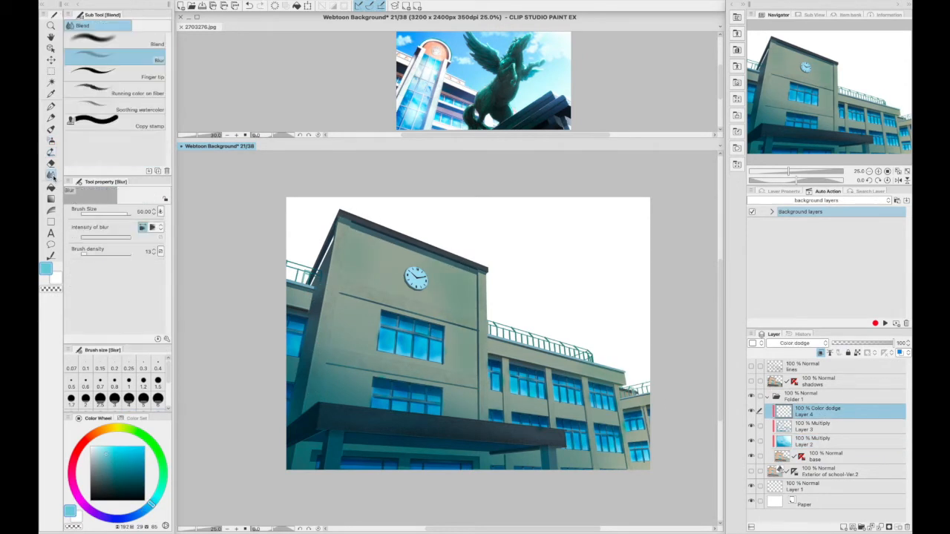
pyautogui.click(51, 141)
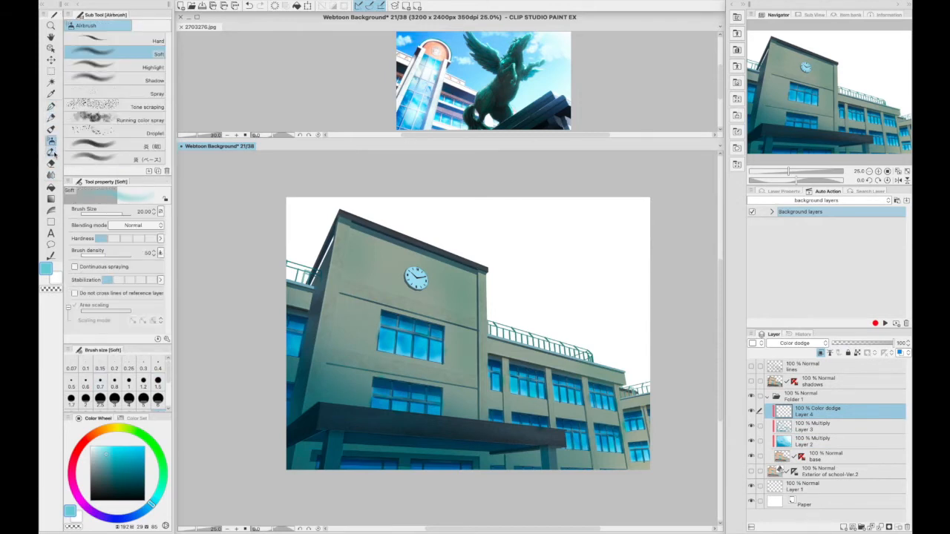
pyautogui.click(51, 175)
pyautogui.click(51, 106)
pyautogui.click(51, 118)
pyautogui.click(51, 130)
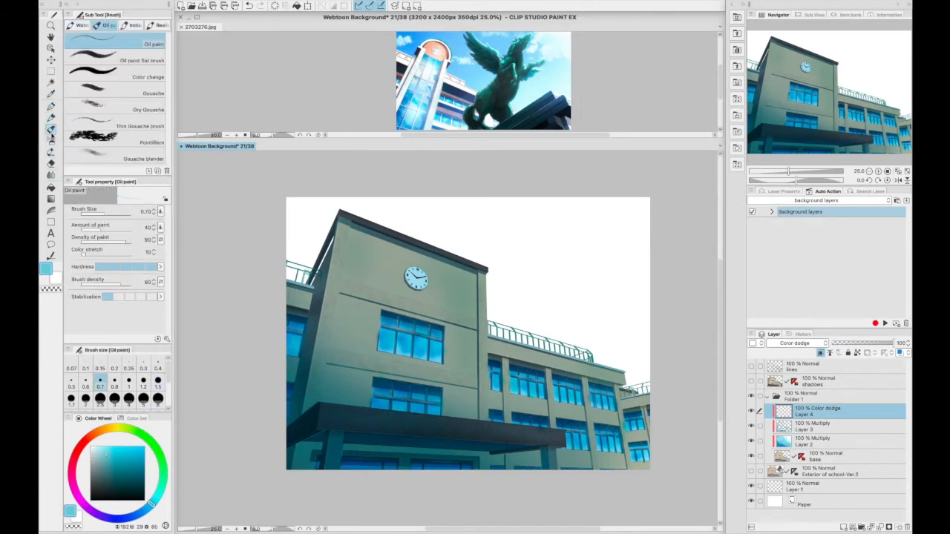
pyautogui.click(125, 140)
pyautogui.moveTo(385, 338); pyautogui.dragTo(440, 353)
pyautogui.hotkey('ctrl', 'z')
pyautogui.click(145, 107)
pyautogui.hotkey('ctrl', 'z')
# Paint dark teal Color dodge reflections across the tower's lower windows with the Oil paint flat brush
pyautogui.click(142, 156)
pyautogui.click(148, 57)
pyautogui.click(111, 468)
pyautogui.moveTo(382, 389); pyautogui.dragTo(436, 405)
pyautogui.moveTo(376, 402); pyautogui.dragTo(432, 411)
# Paint the same dodge reflections on the left and right wing windows, the far building and the tower's upper windows
pyautogui.moveTo(288, 347); pyautogui.dragTo(299, 328)
pyautogui.moveTo(488, 378); pyautogui.dragTo(552, 393)
pyautogui.moveTo(556, 391); pyautogui.dragTo(611, 406)
pyautogui.moveTo(592, 442); pyautogui.dragTo(621, 443)
pyautogui.moveTo(566, 438); pyautogui.dragTo(583, 438)
pyautogui.moveTo(573, 425); pyautogui.dragTo(587, 427)
pyautogui.moveTo(495, 420); pyautogui.dragTo(508, 422)
pyautogui.moveTo(519, 420); pyautogui.dragTo(542, 423)
pyautogui.moveTo(625, 424); pyautogui.dragTo(646, 425)
pyautogui.moveTo(386, 320); pyautogui.dragTo(399, 322)
pyautogui.moveTo(414, 325); pyautogui.dragTo(423, 333)
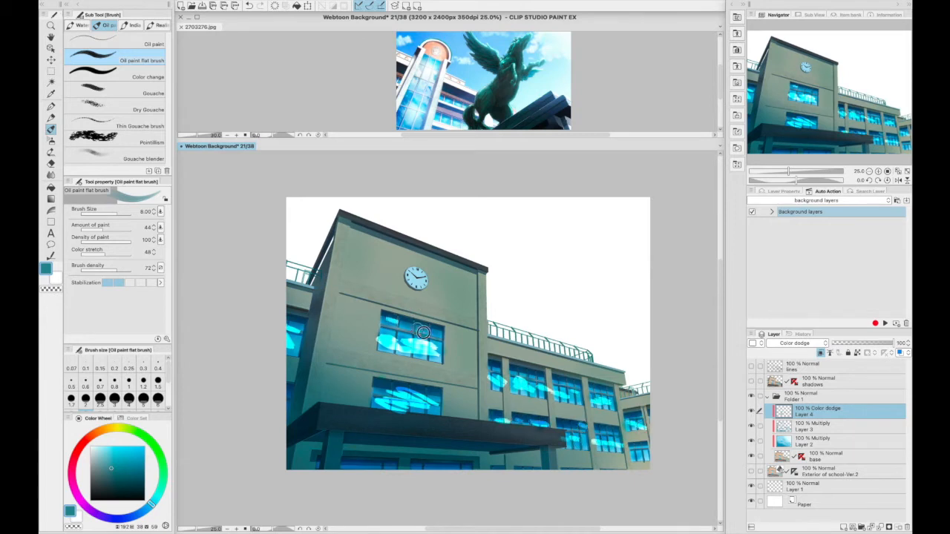
# Smear the reflections on the tower's upper and lower windows with the Running color on fiber blender
pyautogui.click(141, 154)
pyautogui.click(52, 290)
pyautogui.click(51, 141)
pyautogui.click(52, 152)
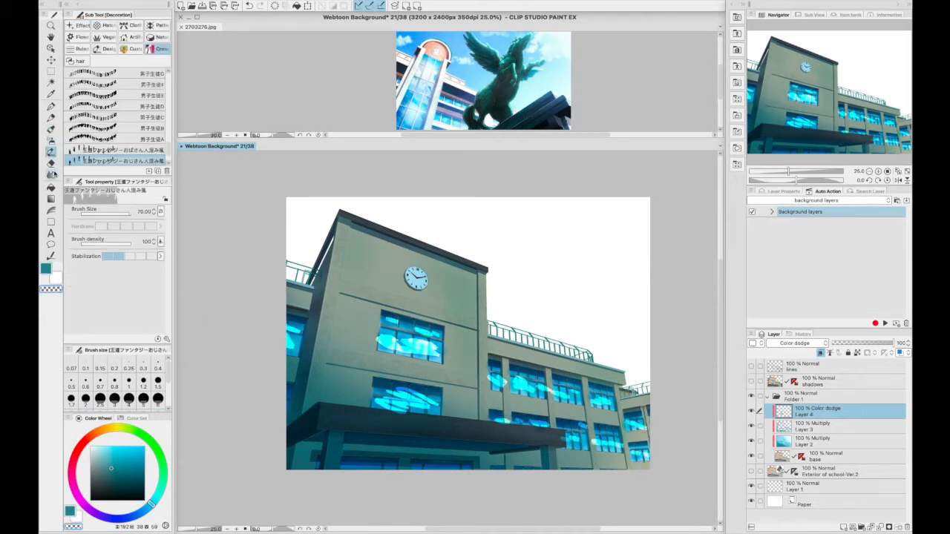
pyautogui.click(51, 175)
pyautogui.click(127, 91)
pyautogui.moveTo(438, 330); pyautogui.dragTo(416, 332)
pyautogui.moveTo(396, 350); pyautogui.dragTo(420, 354)
pyautogui.moveTo(377, 404); pyautogui.dragTo(408, 407)
pyautogui.moveTo(408, 393); pyautogui.dragTo(440, 408)
pyautogui.moveTo(373, 387); pyautogui.dragTo(399, 393)
# Blend the reflections on the right wing and left building windows, and touch up the tower's windows
pyautogui.moveTo(496, 387); pyautogui.dragTo(577, 399)
pyautogui.moveTo(590, 399); pyautogui.dragTo(597, 401)
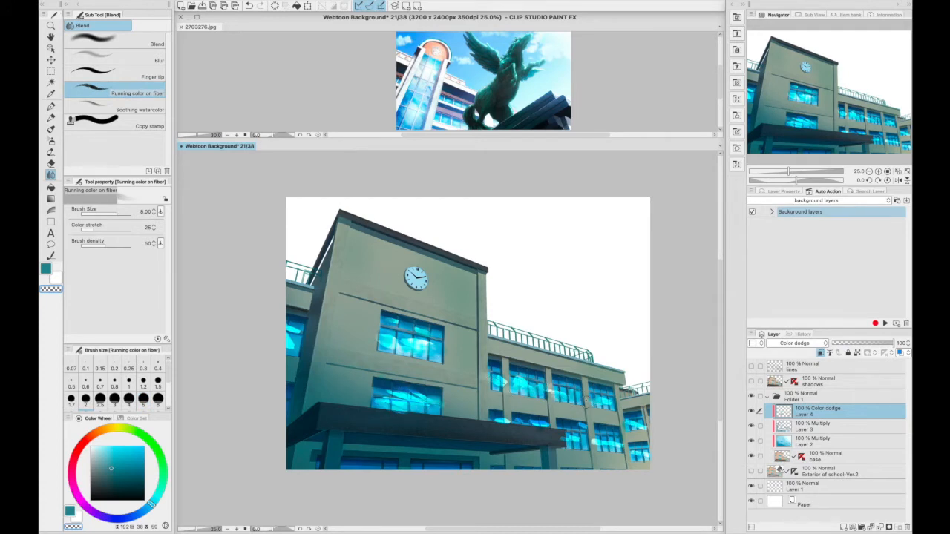
pyautogui.moveTo(555, 427); pyautogui.dragTo(536, 425)
pyautogui.moveTo(512, 421); pyautogui.dragTo(493, 417)
pyautogui.moveTo(420, 340); pyautogui.dragTo(401, 337)
pyautogui.moveTo(302, 325); pyautogui.dragTo(290, 342)
pyautogui.moveTo(386, 392); pyautogui.dragTo(407, 397)
# Select the frame bars of the tower's upper windows with the Rectangle marquee and delete the reflections covering them
pyautogui.click(50, 71)
pyautogui.moveTo(364, 306)
pyautogui.mouseDown()
pyautogui.moveTo(380, 356)
pyautogui.moveTo(395, 361)
pyautogui.mouseUp()
pyautogui.moveTo(415, 319); pyautogui.dragTo(411, 363)
pyautogui.moveTo(430, 324); pyautogui.dragTo(428, 365)
pyautogui.press('Delete')
pyautogui.press('super+d')
# Delete the reflections over the frame bars of the tower's lower windows and a leftover at the upper windows' edge
pyautogui.moveTo(393, 406); pyautogui.dragTo(393, 415)
pyautogui.moveTo(407, 381); pyautogui.dragTo(428, 415)
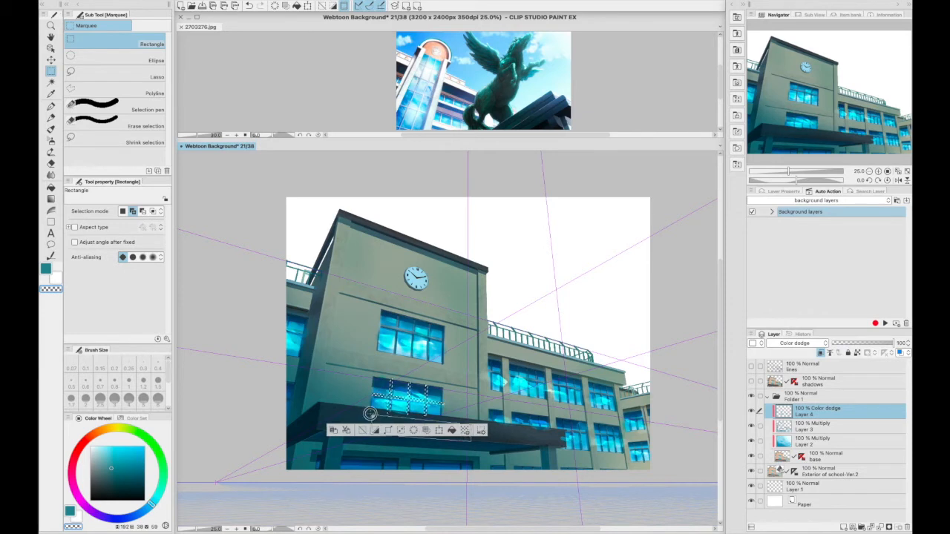
pyautogui.press('Delete')
pyautogui.press('super+d')
pyautogui.moveTo(441, 340); pyautogui.dragTo(441, 340)
pyautogui.press('Delete')
pyautogui.press('super+d')
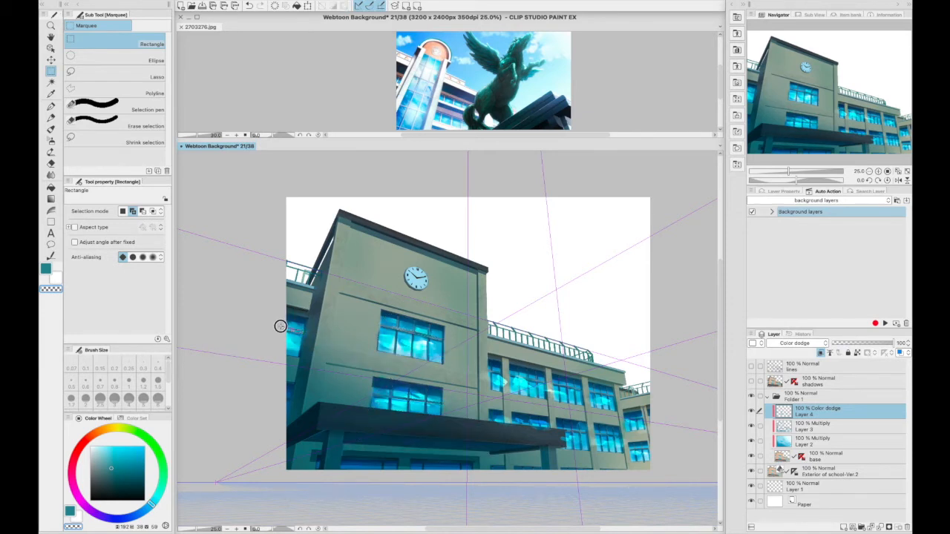
# Clear the reflections spilling over the frames and pillars of the left building and right wing windows
pyautogui.moveTo(297, 316); pyautogui.dragTo(312, 378)
pyautogui.press('Delete')
pyautogui.press('super+d')
pyautogui.moveTo(509, 398)
pyautogui.mouseDown()
pyautogui.moveTo(510, 432)
pyautogui.moveTo(501, 406)
pyautogui.mouseUp()
pyautogui.press('Delete')
pyautogui.press('super+d')
pyautogui.press('Delete')
pyautogui.press('super+d')
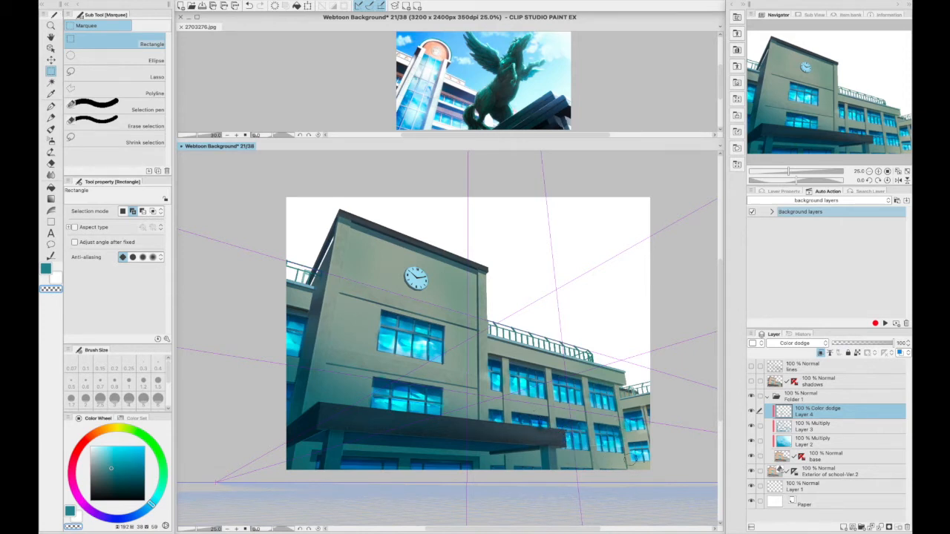
# Switch to the Soft airbrush at size 4.00 with a muted greyish blue colour on the Color dodge layer
pyautogui.click(52, 176)
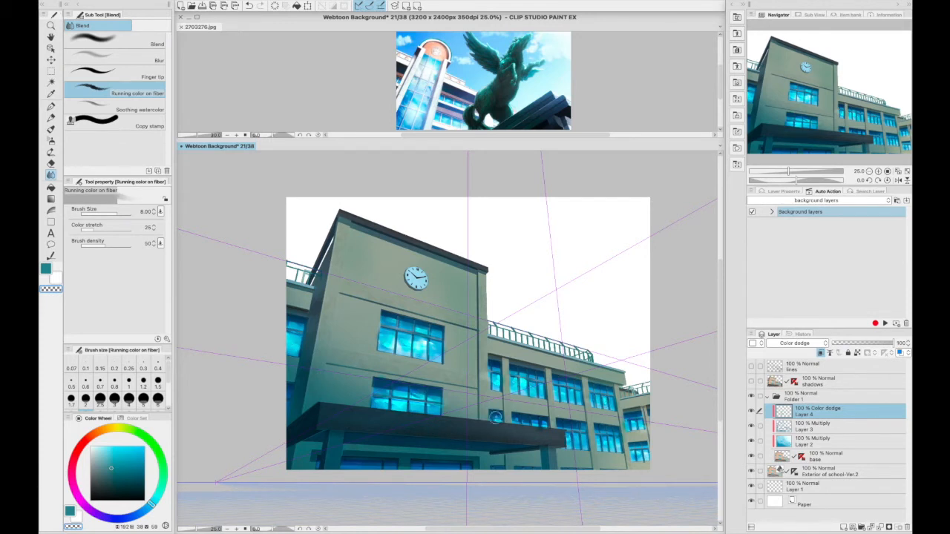
pyautogui.press('p')
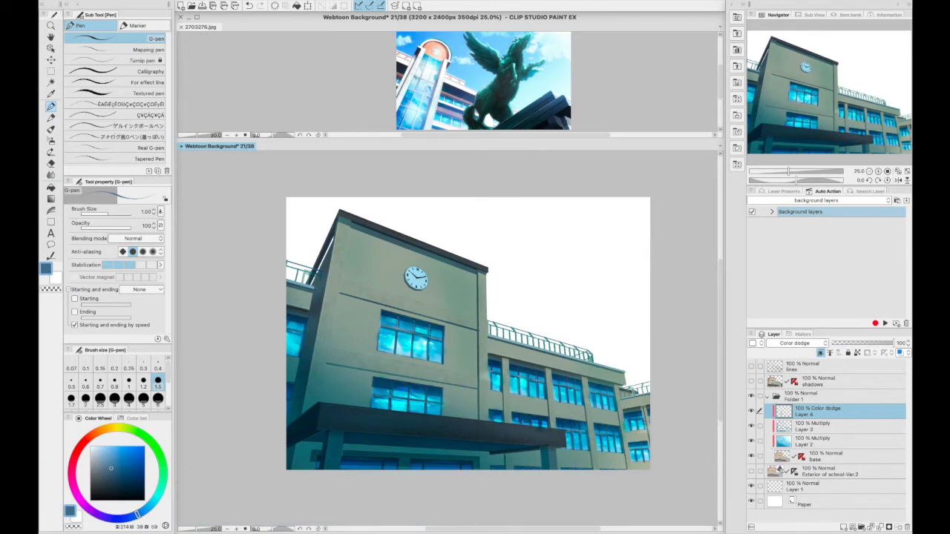
pyautogui.press('b')
pyautogui.press('[')
pyautogui.press('[')
pyautogui.click(98, 492)
pyautogui.click(96, 461)
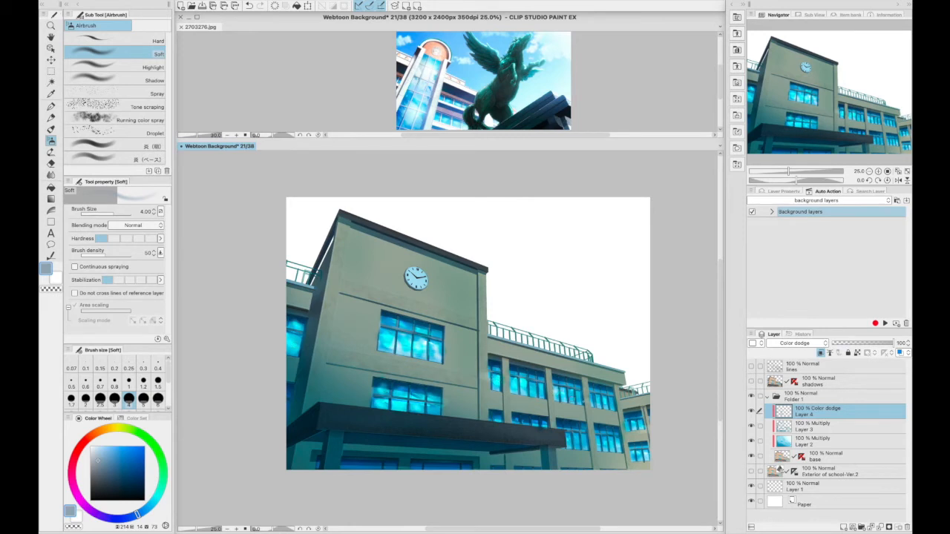
# Enlarge the Soft airbrush and try a greyish blue glow down the tower's left front corner, undoing the stroke
pyautogui.press(']')
pyautogui.press(']')
pyautogui.press(']')
pyautogui.press(']')
pyautogui.press(']')
pyautogui.press(']')
pyautogui.moveTo(342, 225); pyautogui.dragTo(341, 281)
pyautogui.hotkey('ctrl', 'z')
# Select a narrow strip along the tower's left front edge and airbrush a dark blue dodge highlight at size 20.00
pyautogui.click(113, 479)
pyautogui.click(52, 71)
pyautogui.click(751, 472)
pyautogui.moveTo(339, 221); pyautogui.dragTo(317, 410)
pyautogui.click(51, 143)
pyautogui.press(']')
pyautogui.moveTo(341, 219); pyautogui.dragTo(335, 356)
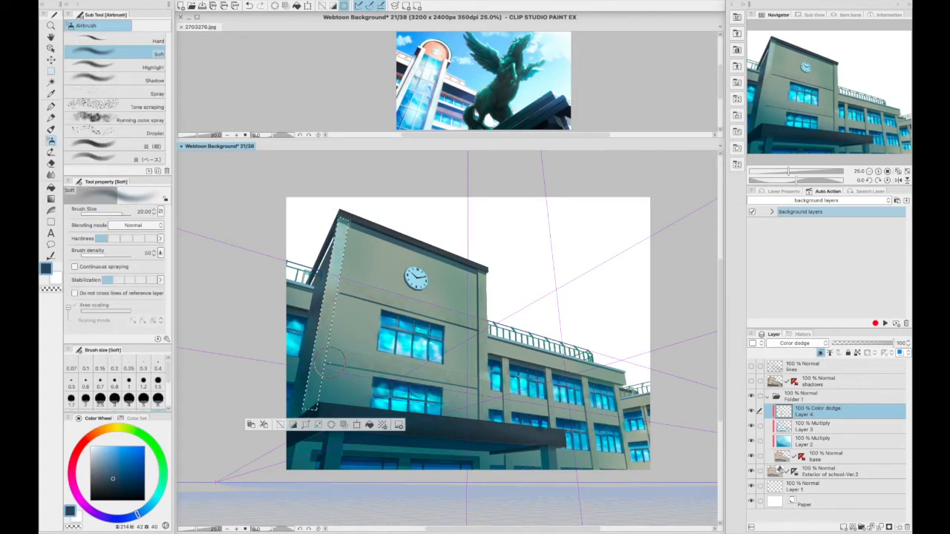
pyautogui.hotkey('ctrl', 'd')
# Select a narrow strip along the tower's right edge, airbrush a dark blue dodge highlight inside it and deselect
pyautogui.click(51, 72)
pyautogui.moveTo(478, 269); pyautogui.dragTo(488, 423)
pyautogui.click(51, 141)
pyautogui.hotkey('ctrl', 'd')
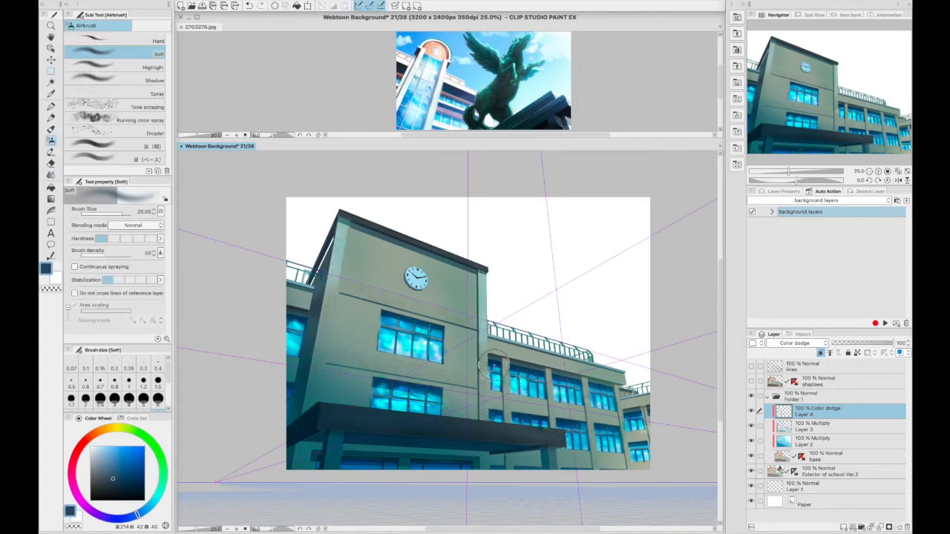
# Add soft dodge highlights to the building's front, reducing the Soft airbrush to size 8.00
pyautogui.press('[')
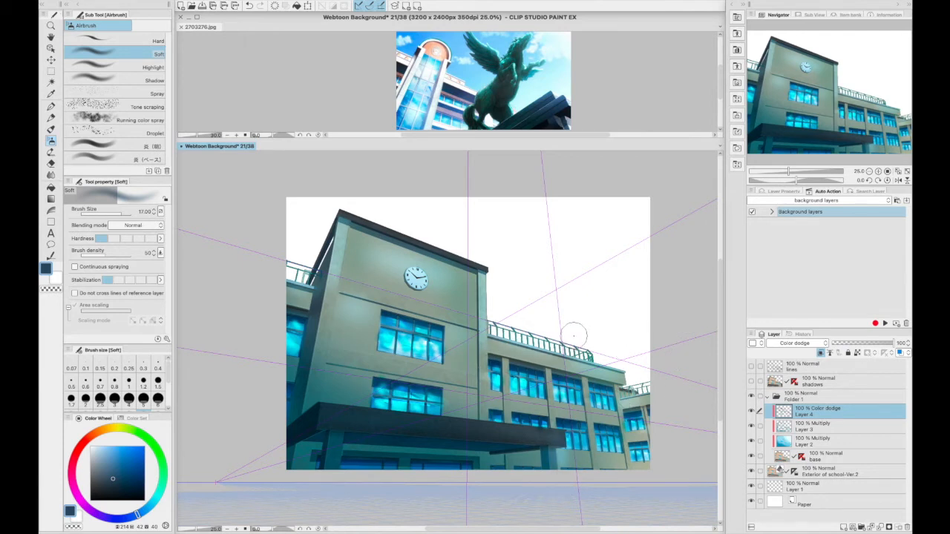
pyautogui.press('[')
pyautogui.press('[')
pyautogui.press('[')
pyautogui.press('[')
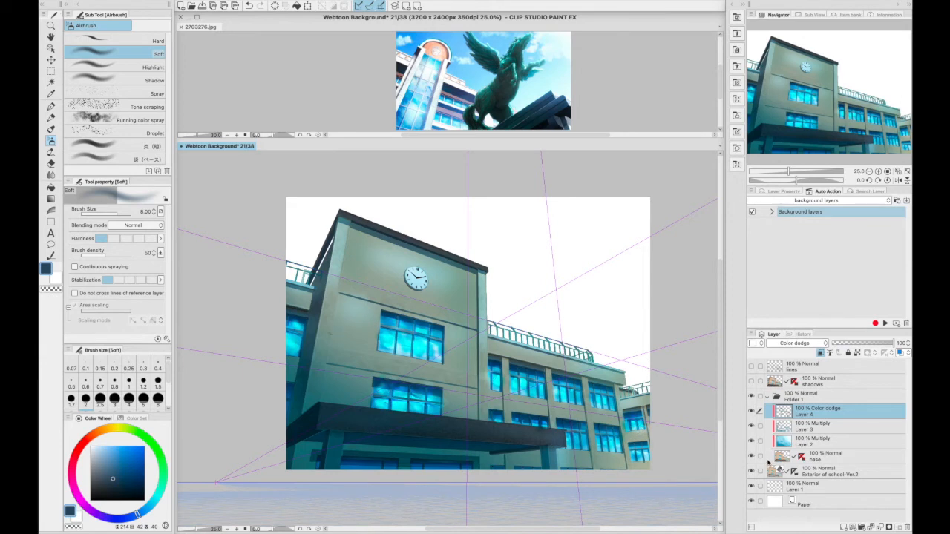
# Hide the Exterior of school-Ver.2 layer and fill Layer 1 with a diagonal blue-to-teal sky gradient, undoing the first two tries
pyautogui.click(812, 488)
pyautogui.click(751, 471)
pyautogui.click(50, 198)
pyautogui.moveTo(169, 78); pyautogui.dragTo(171, 121)
pyautogui.click(146, 72)
pyautogui.moveTo(539, 230); pyautogui.dragTo(444, 380)
pyautogui.hotkey('ctrl', 'z')
pyautogui.moveTo(491, 265); pyautogui.dragTo(579, 431)
pyautogui.hotkey('ctrl', 'z')
pyautogui.moveTo(618, 270); pyautogui.dragTo(359, 383)
# Airbrush medium blue into the sky around the tower with the Soft airbrush enlarged to size 60.00
pyautogui.click(51, 141)
pyautogui.click(124, 465)
pyautogui.press(']')
pyautogui.press(']')
pyautogui.press(']')
pyautogui.press(']')
pyautogui.press(']')
pyautogui.press(']')
pyautogui.press(']')
pyautogui.press(']')
pyautogui.press(']')
pyautogui.press(']')
pyautogui.click(119, 455)
pyautogui.moveTo(286, 233); pyautogui.dragTo(287, 267)
pyautogui.moveTo(383, 245); pyautogui.dragTo(483, 305)
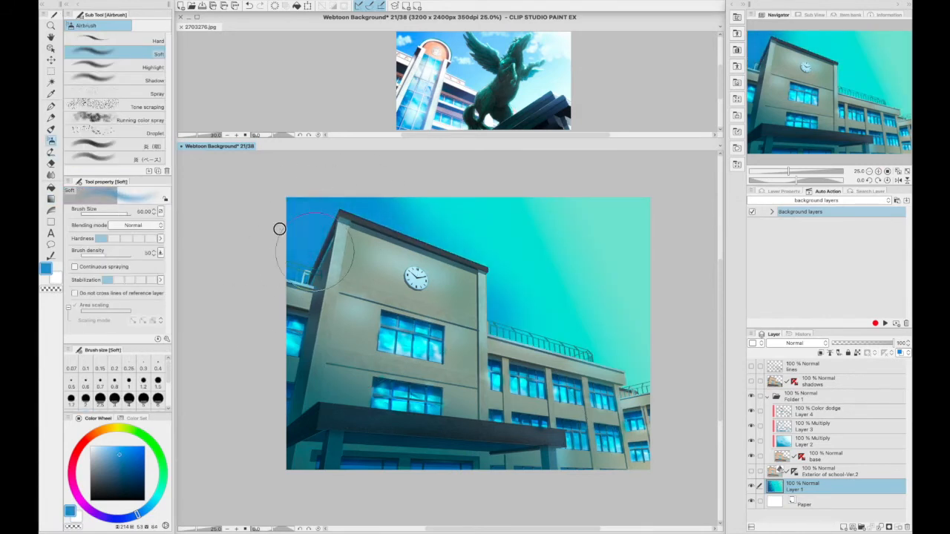
# Enlarge the Soft airbrush to size 80.00 and spread a brighter blue across the upper sky
pyautogui.click(146, 509)
pyautogui.click(117, 448)
pyautogui.press(']')
pyautogui.press(']')
pyautogui.moveTo(455, 198)
pyautogui.mouseDown()
pyautogui.moveTo(487, 295)
pyautogui.moveTo(548, 215)
pyautogui.mouseUp()
# Airbrush pale blue over the sky's right side and along the tower roof to replace the teal
pyautogui.click(103, 446)
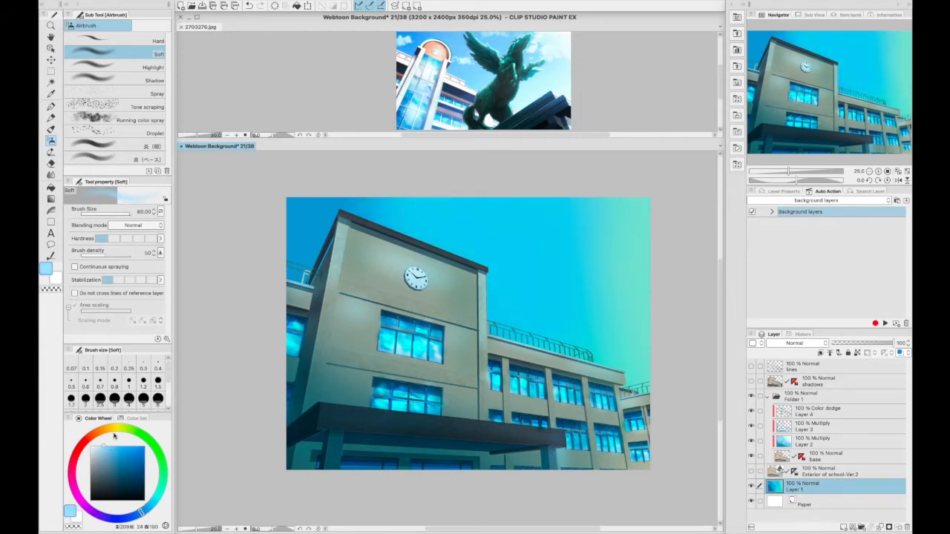
pyautogui.moveTo(614, 215); pyautogui.dragTo(625, 319)
pyautogui.click(145, 510)
pyautogui.moveTo(585, 217)
pyautogui.mouseDown()
pyautogui.moveTo(629, 377)
pyautogui.moveTo(585, 295)
pyautogui.mouseUp()
pyautogui.click(142, 512)
pyautogui.click(109, 446)
pyautogui.moveTo(329, 258); pyautogui.dragTo(510, 312)
# Deepen the sky's upper left corner and the area above the tower with a stronger blue
pyautogui.click(124, 448)
pyautogui.moveTo(327, 212); pyautogui.dragTo(237, 312)
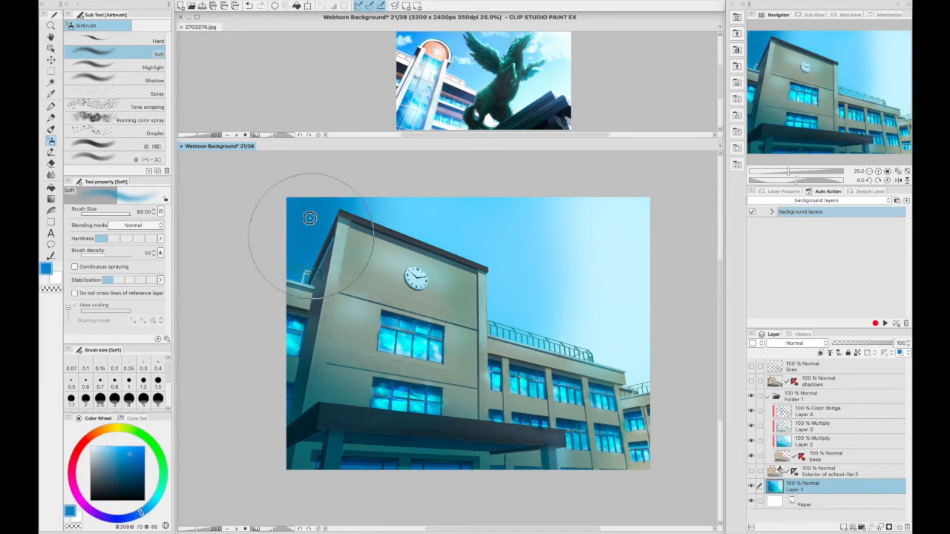
pyautogui.moveTo(319, 230); pyautogui.dragTo(398, 194)
pyautogui.moveTo(428, 331); pyautogui.dragTo(468, 196)
# Blend brighter and paler cyan airbrush tones into the middle of the sky beside the tower
pyautogui.click(149, 508)
pyautogui.click(115, 446)
pyautogui.moveTo(401, 212)
pyautogui.mouseDown()
pyautogui.moveTo(473, 205)
pyautogui.moveTo(543, 256)
pyautogui.mouseUp()
pyautogui.click(150, 508)
pyautogui.click(109, 446)
pyautogui.moveTo(508, 285); pyautogui.dragTo(501, 213)
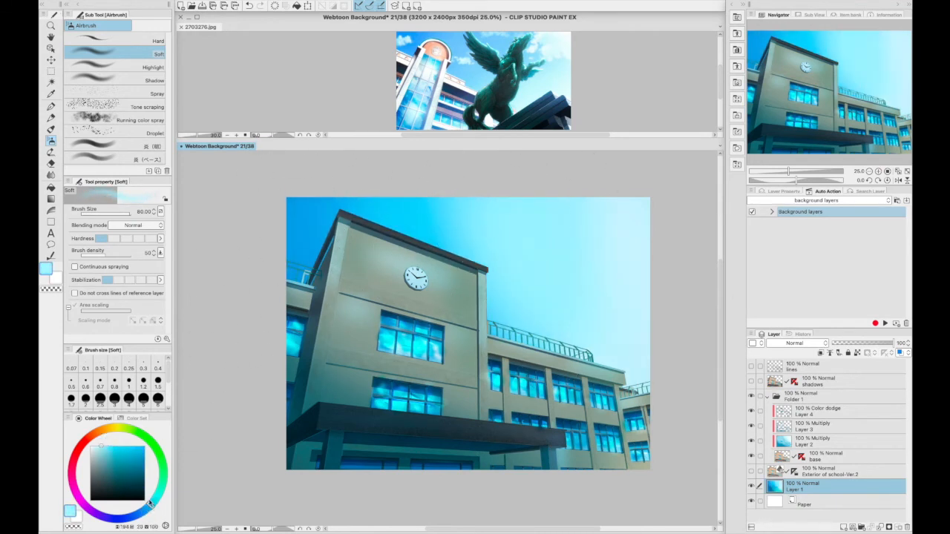
# Airbrush more saturated blue into the sky's upper left corner and behind the tower
pyautogui.click(141, 512)
pyautogui.click(129, 451)
pyautogui.moveTo(287, 218); pyautogui.dragTo(290, 231)
pyautogui.click(143, 511)
pyautogui.click(127, 449)
pyautogui.moveTo(340, 260)
pyautogui.mouseDown()
pyautogui.moveTo(373, 223)
pyautogui.moveTo(441, 303)
pyautogui.mouseUp()
# Lighten the sky above the right wing with very pale cyan airbrush strokes
pyautogui.click(149, 507)
pyautogui.click(98, 446)
pyautogui.moveTo(644, 230); pyautogui.dragTo(560, 347)
pyautogui.moveTo(582, 314)
pyautogui.mouseDown()
pyautogui.moveTo(545, 334)
pyautogui.moveTo(490, 311)
pyautogui.mouseUp()
# Add a new layer above Layer 1 in Color dodge mode and choose the Running color spray airbrush
pyautogui.click(843, 527)
pyautogui.click(140, 120)
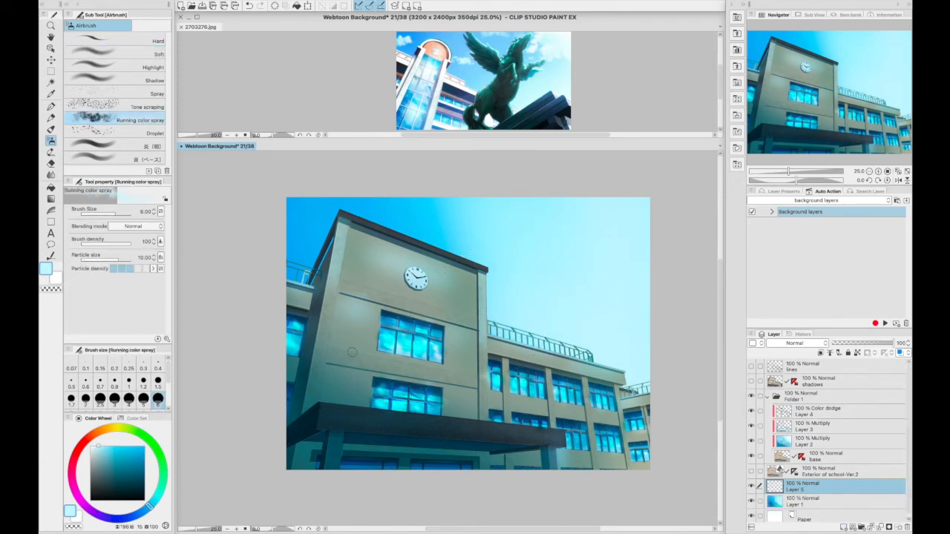
pyautogui.click(795, 343)
pyautogui.click(783, 161)
# Spray pale cyan clouds across the sky, using a smaller brush for those beside the tower and along the canvas edges
pyautogui.moveTo(556, 231)
pyautogui.mouseDown()
pyautogui.moveTo(636, 215)
pyautogui.moveTo(604, 216)
pyautogui.moveTo(572, 240)
pyautogui.mouseUp()
pyautogui.press('[')
pyautogui.press('[')
pyautogui.press('[')
pyautogui.moveTo(460, 246); pyautogui.dragTo(483, 256)
pyautogui.moveTo(291, 248); pyautogui.dragTo(304, 234)
pyautogui.moveTo(487, 196); pyautogui.dragTo(440, 202)
pyautogui.moveTo(649, 323); pyautogui.dragTo(640, 325)
# Add a soft glow to the clouds with the Soft airbrush, starting at size 40.00, and choose darker teal tones
pyautogui.click(112, 53)
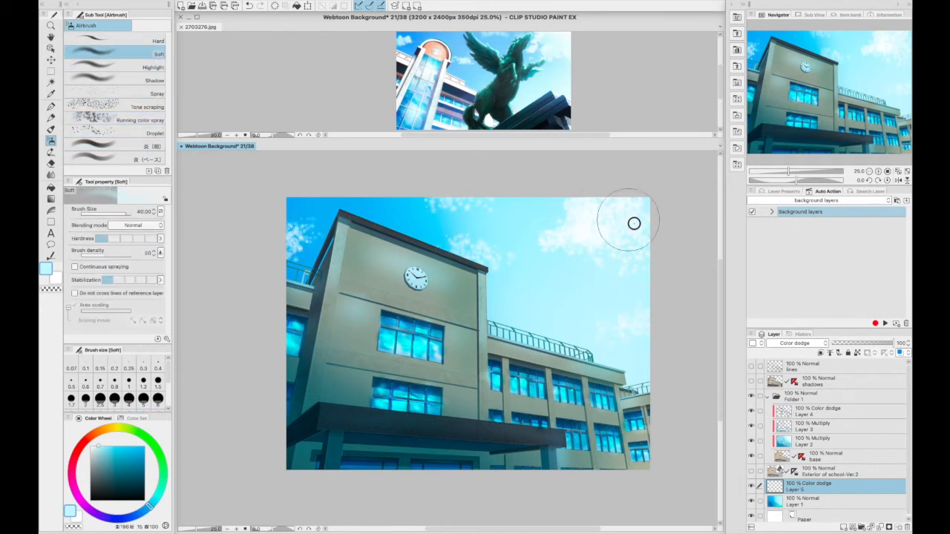
pyautogui.moveTo(439, 244); pyautogui.dragTo(490, 260)
pyautogui.moveTo(296, 238)
pyautogui.mouseDown()
pyautogui.moveTo(285, 246)
pyautogui.moveTo(295, 246)
pyautogui.mouseUp()
pyautogui.click(114, 460)
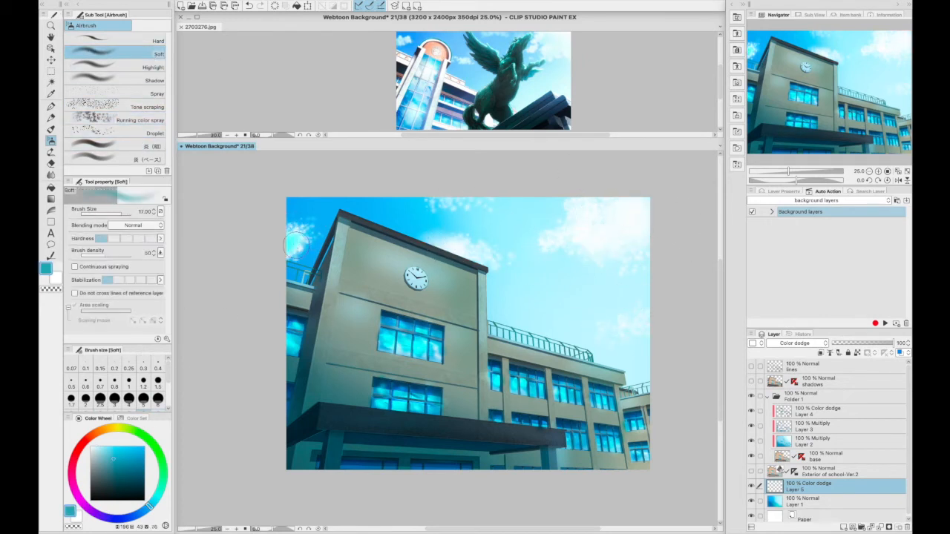
pyautogui.click(93, 484)
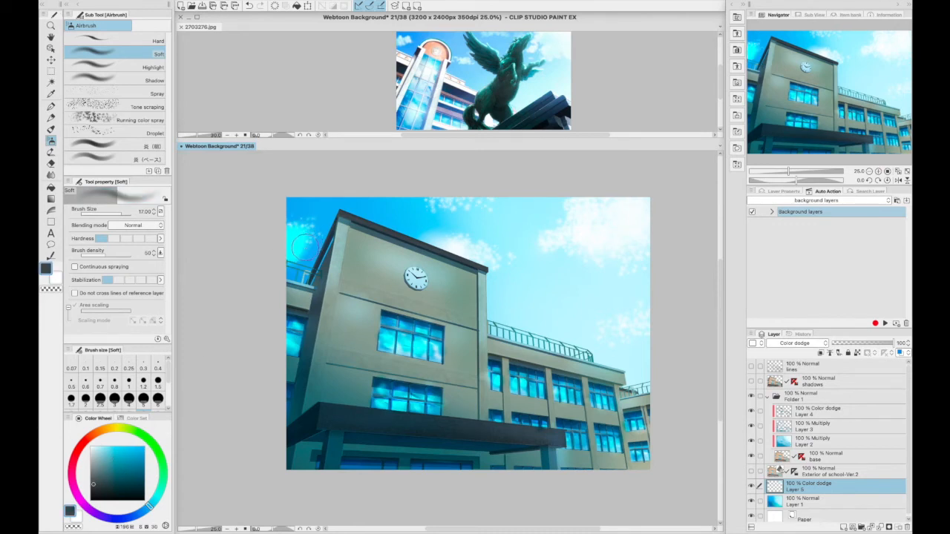
# Smear the edges of the clouds with the Running color on fiber blend tool at up to size 15.00
pyautogui.press('j')
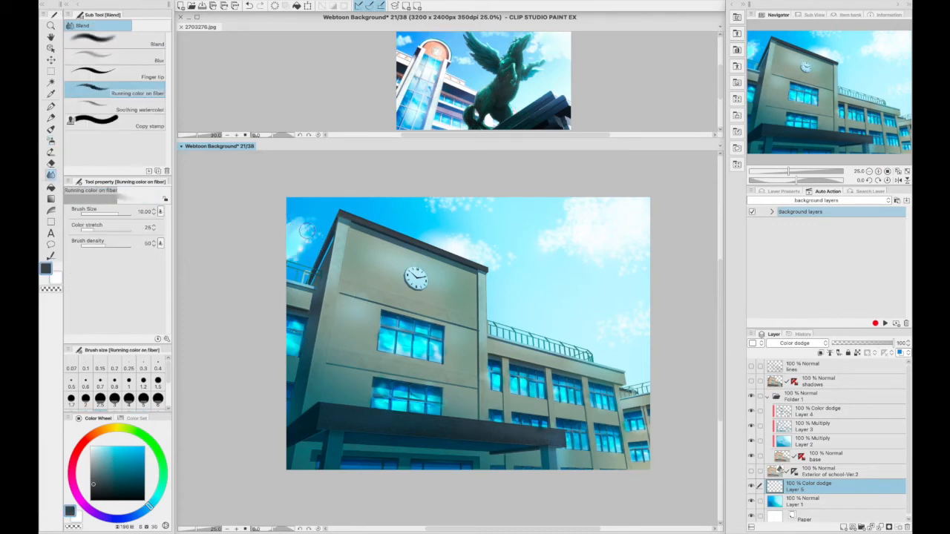
pyautogui.moveTo(468, 241); pyautogui.dragTo(438, 239)
pyautogui.moveTo(572, 215); pyautogui.dragTo(548, 226)
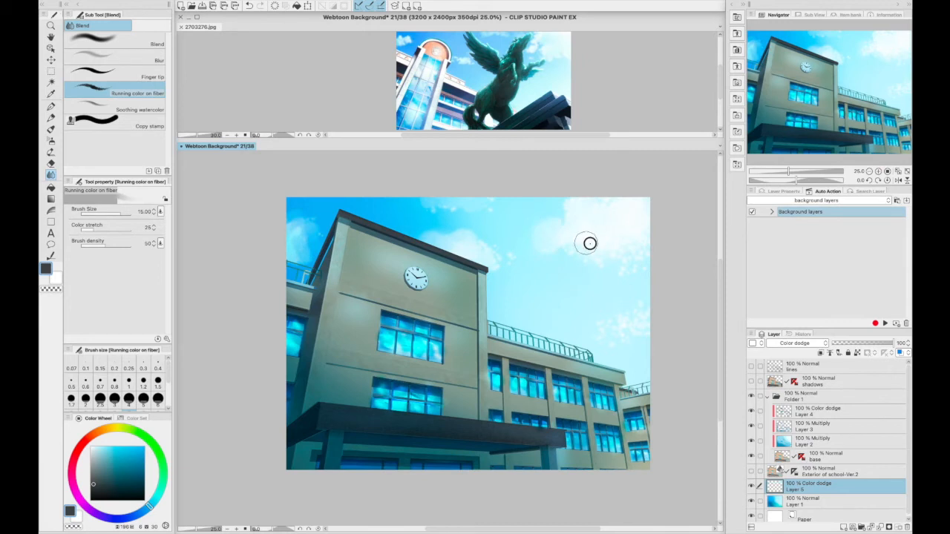
# Touch up the clouds with the Soft airbrush at size 5.00 and blend them with Running color on fiber at size 10.00
pyautogui.click(56, 151)
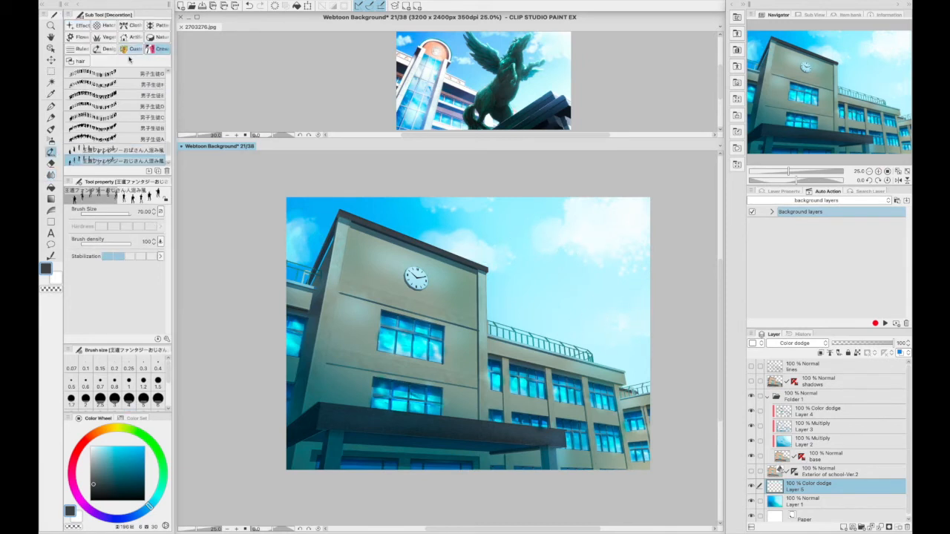
pyautogui.click(51, 106)
pyautogui.moveTo(374, 208); pyautogui.dragTo(349, 198)
pyautogui.click(51, 142)
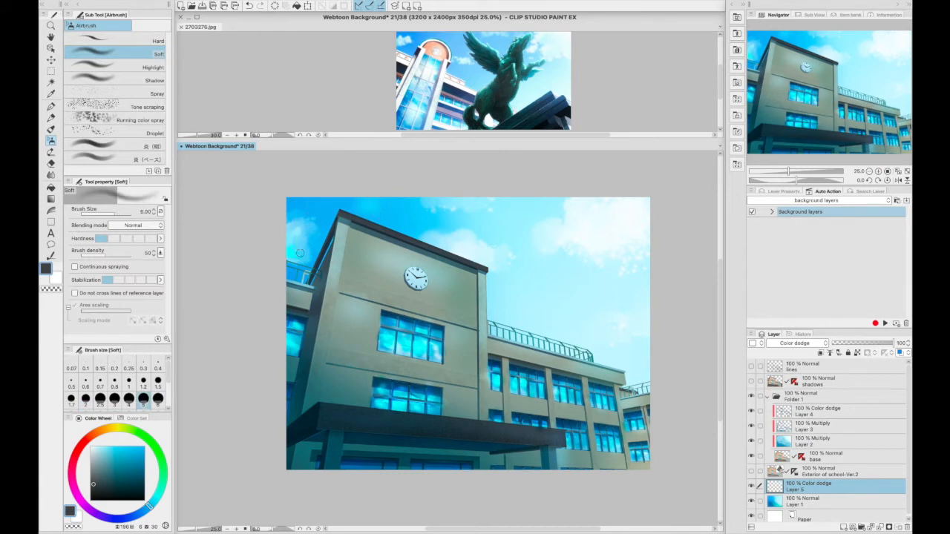
pyautogui.press('j')
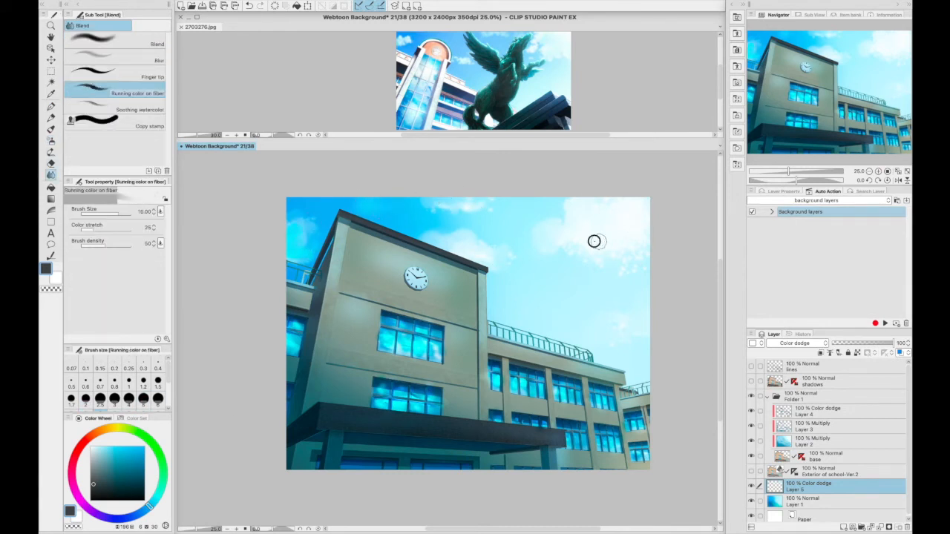
# Add a new Multiply layer between Layer 1 and the Color dodge cloud layer and return to the Soft airbrush
pyautogui.click(811, 501)
pyautogui.click(843, 527)
pyautogui.click(796, 343)
pyautogui.click(785, 108)
pyautogui.click(51, 142)
pyautogui.click(51, 153)
pyautogui.click(51, 141)
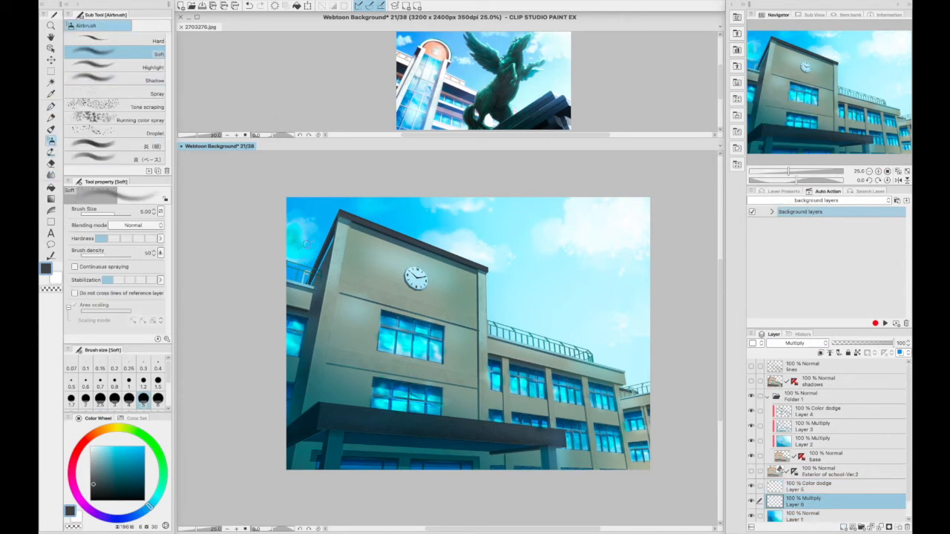
# Enlarge the Soft airbrush and paint greyish teal shadows on the undersides of the clouds
pyautogui.click(100, 455)
pyautogui.press(']')
pyautogui.press(']')
pyautogui.click(102, 479)
pyautogui.press(']')
pyautogui.press(']')
pyautogui.press(']')
pyautogui.press(']')
pyautogui.moveTo(628, 212); pyautogui.dragTo(646, 225)
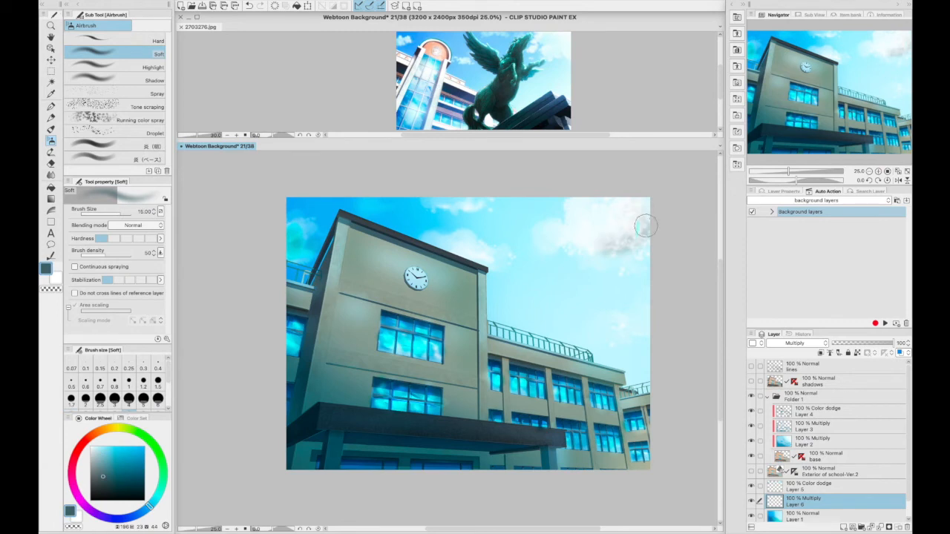
pyautogui.moveTo(437, 199); pyautogui.dragTo(457, 201)
pyautogui.click(108, 455)
# Blend the cloud shadows on the Multiply layer using Running color on fiber at size 12.00
pyautogui.press('b')
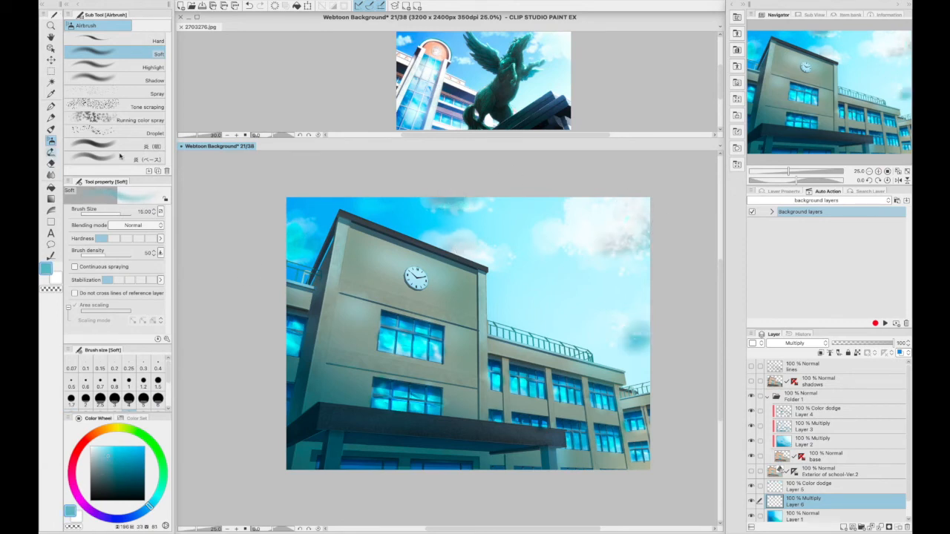
pyautogui.click(51, 176)
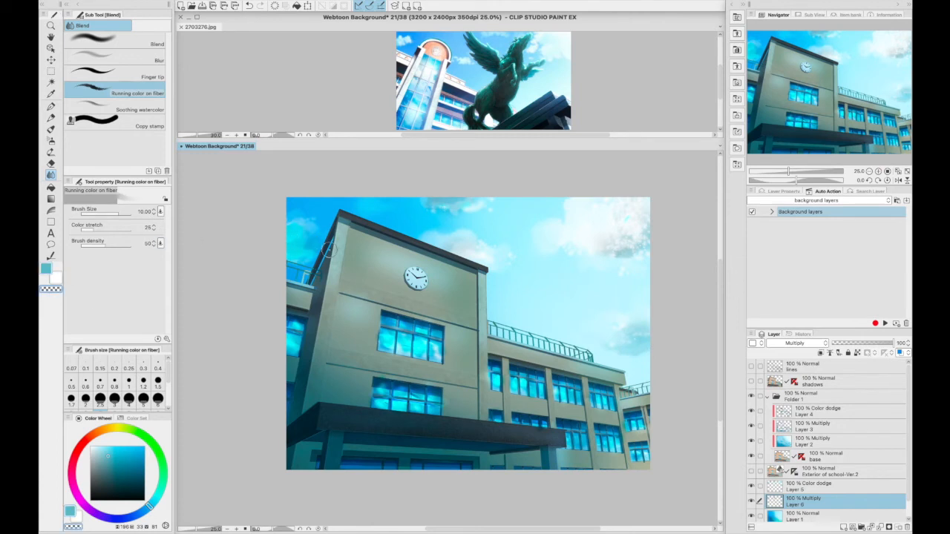
pyautogui.hotkey('alt', ']')
pyautogui.click(51, 289)
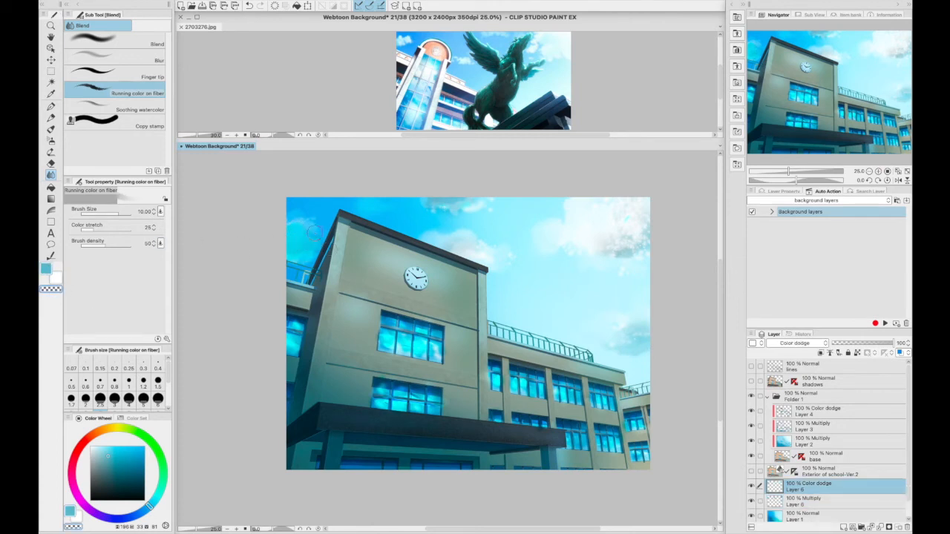
pyautogui.click(812, 503)
pyautogui.click(47, 269)
pyautogui.press(']')
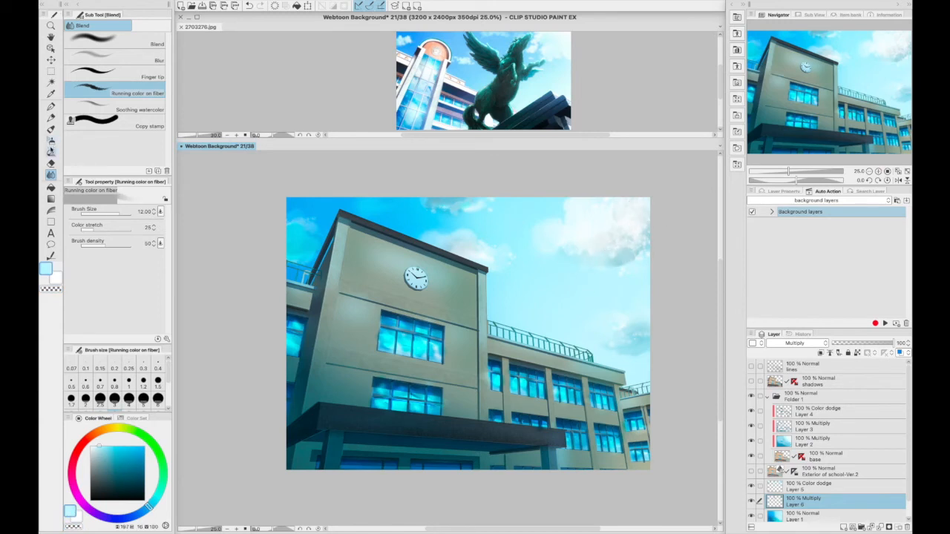
# Soften the cloud shadows and cloud highlights with the Soothing watercolor blend tool at size 12.00
pyautogui.click(115, 58)
pyautogui.click(115, 107)
pyautogui.click(812, 486)
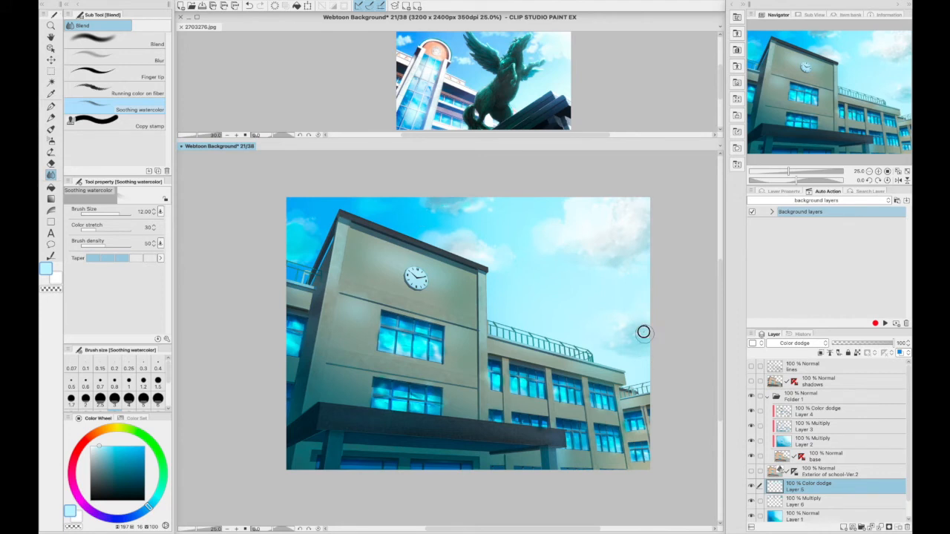
# Switch to white and brighten the left and upper clouds on the Color dodge layer with the airbrush
pyautogui.press('x')
pyautogui.click(51, 107)
pyautogui.click(51, 141)
pyautogui.click(52, 153)
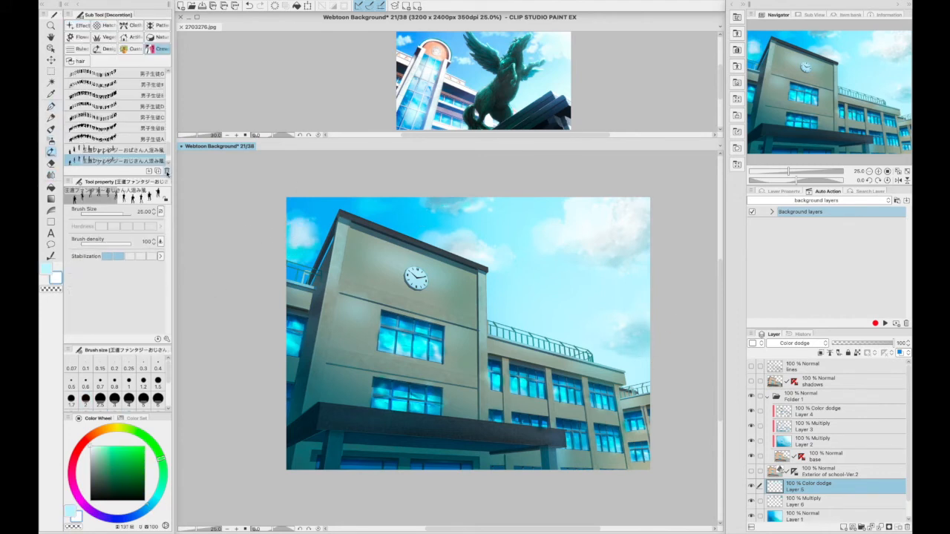
pyautogui.click(51, 174)
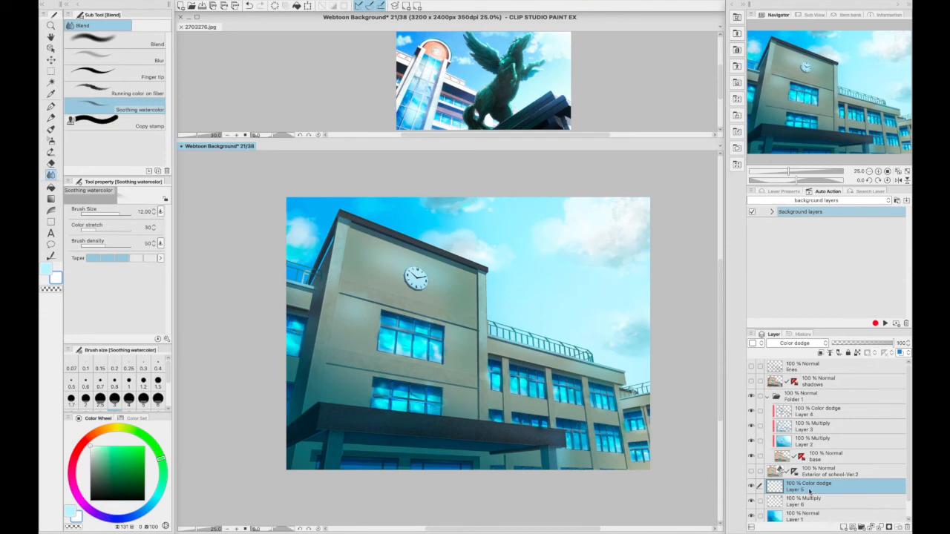
pyautogui.click(54, 142)
pyautogui.moveTo(465, 206); pyautogui.dragTo(415, 209)
# Draw thin white wisps along the cloud edges and in the open sky with the G-pen at size 2.00
pyautogui.click(51, 153)
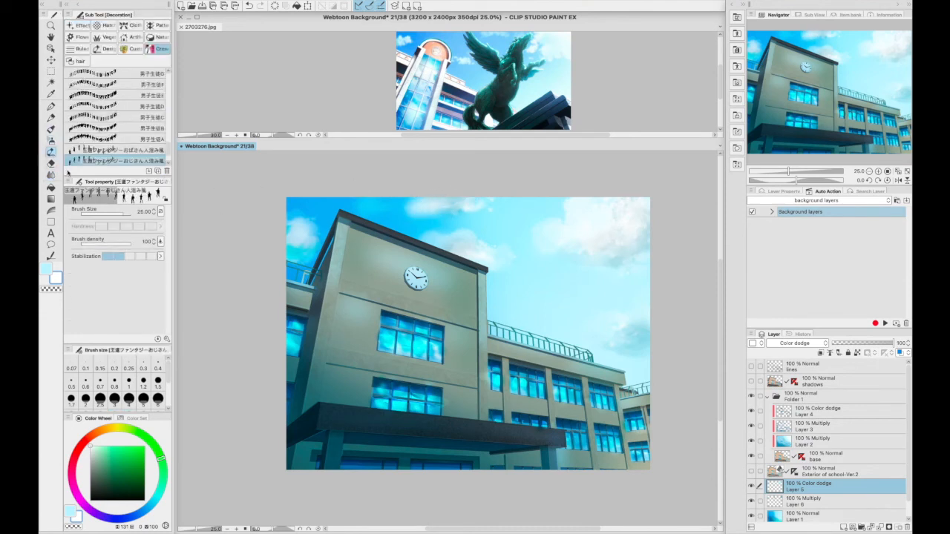
pyautogui.click(51, 174)
pyautogui.click(52, 107)
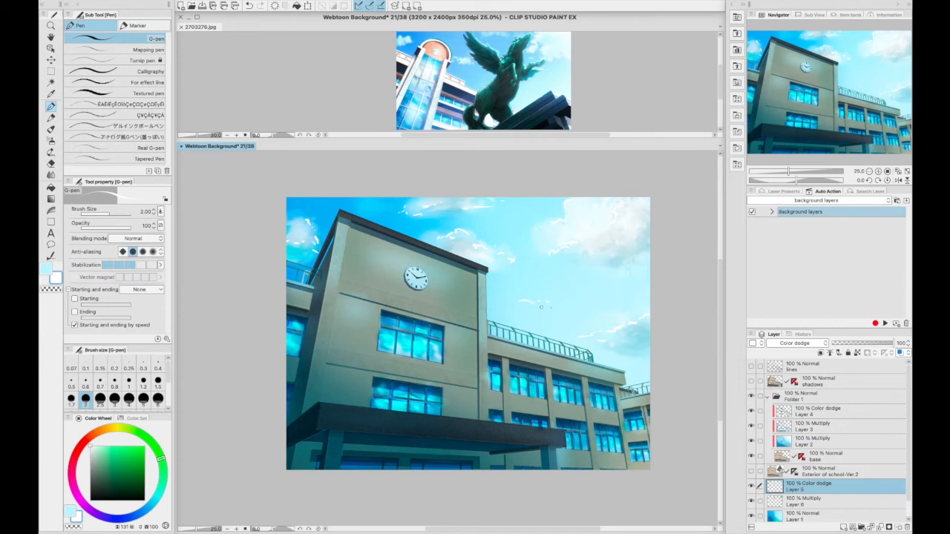
# Soften the white wisps into the clouds using Soothing watercolor reduced to size 6.00
pyautogui.click(52, 174)
pyautogui.press('[')
pyautogui.press('[')
pyautogui.press('[')
pyautogui.press('[')
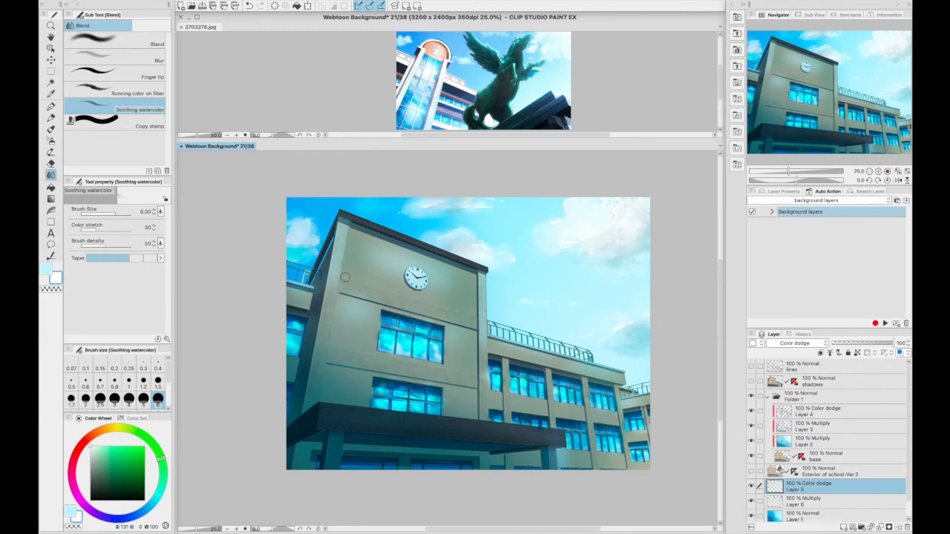
# Add a new layer above the lines layer, set it to Screen and choose the Soft airbrush with light blue
pyautogui.click(821, 416)
pyautogui.click(827, 371)
pyautogui.click(844, 527)
pyautogui.click(46, 269)
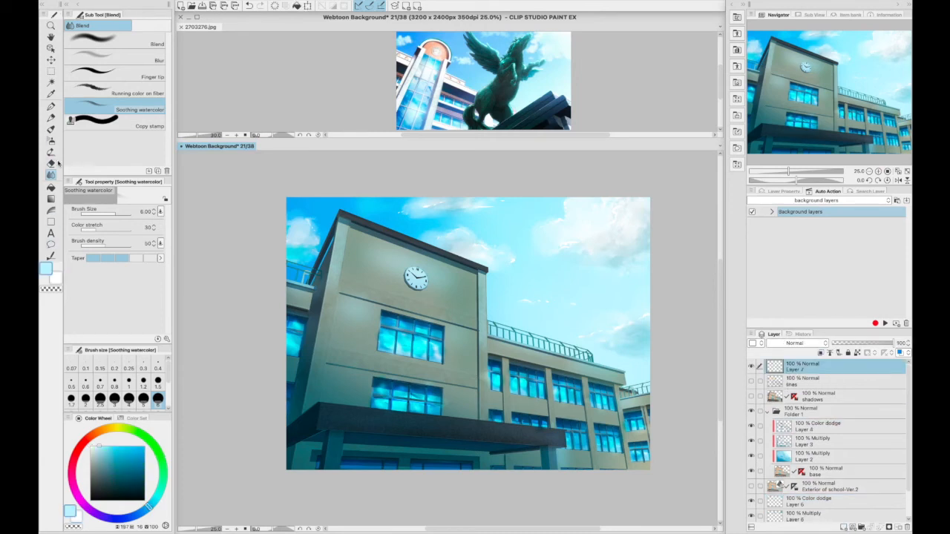
pyautogui.click(51, 142)
pyautogui.click(797, 343)
pyautogui.click(777, 151)
# Enlarge the Soft airbrush to size 60.00 and spread a saturated light blue haze over the building's right wing
pyautogui.press(']')
pyautogui.press(']')
pyautogui.press(']')
pyautogui.press(']')
pyautogui.press(']')
pyautogui.press(']')
pyautogui.press(']')
pyautogui.moveTo(635, 404)
pyautogui.mouseDown()
pyautogui.moveTo(628, 456)
pyautogui.moveTo(638, 363)
pyautogui.moveTo(579, 460)
pyautogui.mouseUp()
pyautogui.hotkey('ctrl', 'z')
pyautogui.click(126, 448)
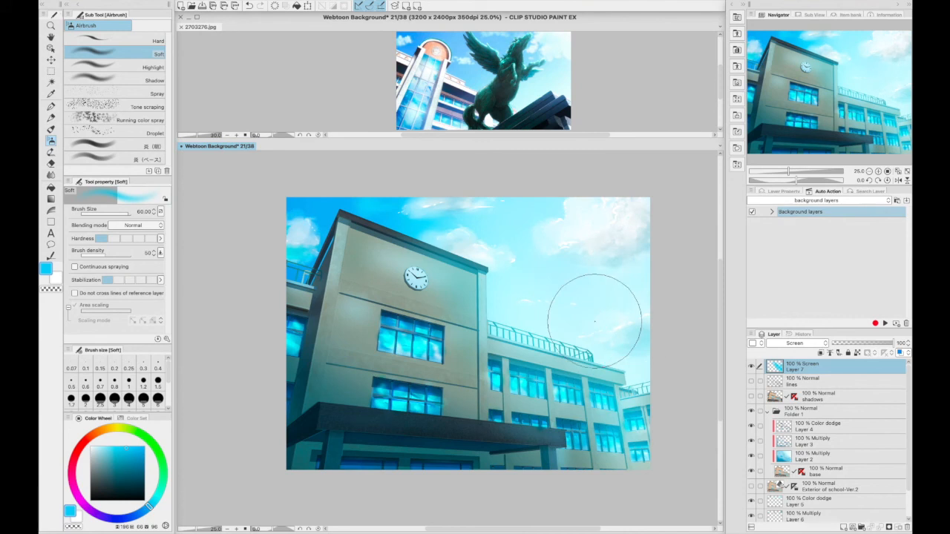
# Undo the last haze stroke and try a darker blue haze over the tower's windows
pyautogui.hotkey('ctrl', 'z')
pyautogui.click(132, 470)
pyautogui.moveTo(424, 330); pyautogui.dragTo(397, 347)
pyautogui.hotkey('ctrl', 'z')
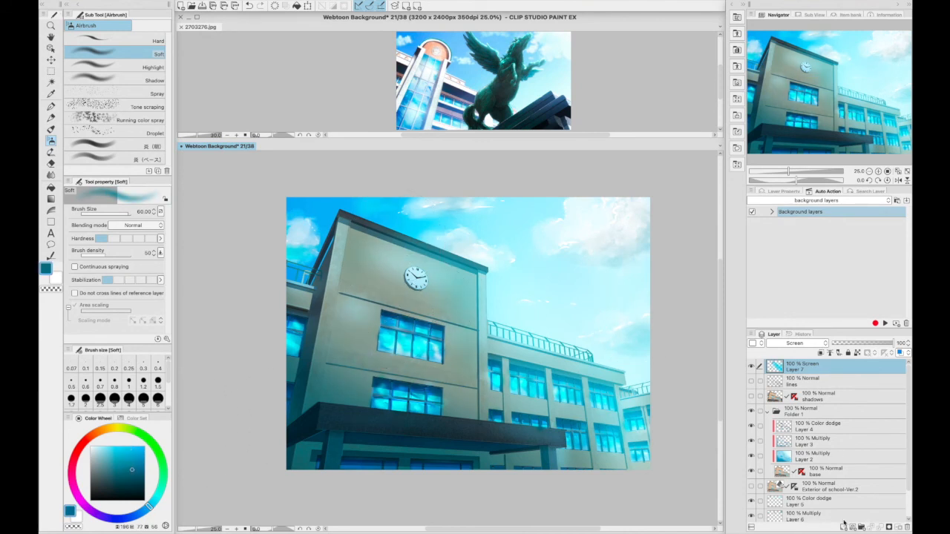
# Add a new layer above the Screen layer, try Overlay and set its blending mode to Color dodge
pyautogui.click(844, 527)
pyautogui.click(797, 344)
pyautogui.click(778, 196)
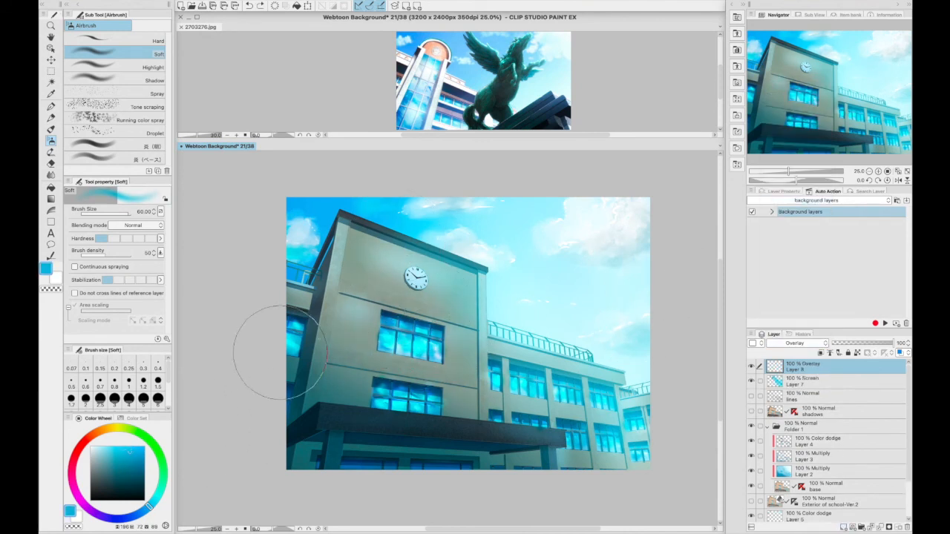
pyautogui.click(793, 343)
pyautogui.click(783, 161)
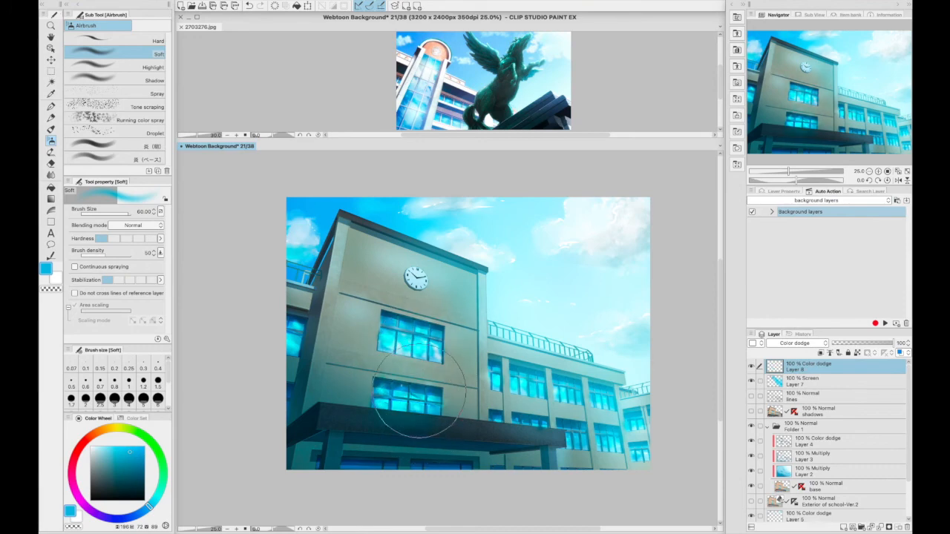
# Reduce the Soft airbrush to size 40.00 and add a blue dodge glow over the right wing's windows
pyautogui.press('[')
pyautogui.press('[')
pyautogui.moveTo(570, 387); pyautogui.dragTo(574, 436)
# Show the shadows layer, try Multiply on it, and set it to Overlay at 57% opacity
pyautogui.click(751, 411)
pyautogui.click(819, 412)
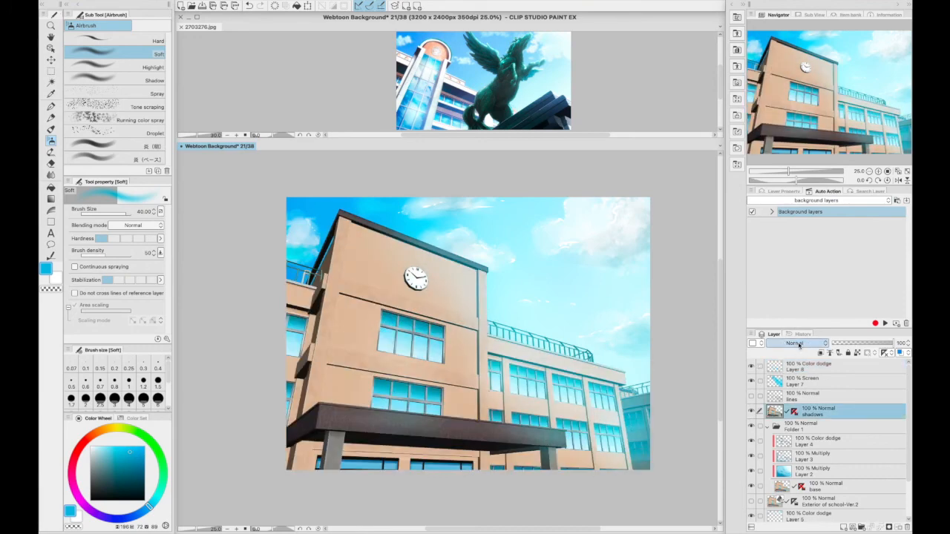
pyautogui.click(796, 343)
pyautogui.click(781, 106)
pyautogui.click(794, 344)
pyautogui.click(781, 198)
pyautogui.moveTo(878, 346)
pyautogui.mouseDown()
pyautogui.moveTo(848, 341)
pyautogui.moveTo(865, 341)
pyautogui.mouseUp()
# Make the lines layer visible and set its blending mode to Overlay
pyautogui.click(809, 397)
pyautogui.click(794, 344)
pyautogui.click(777, 196)
pyautogui.click(751, 395)
pyautogui.click(751, 396)
# Add a new layer clipped to the lines layer and airbrush orange and a sampled dark blue over the line art
pyautogui.click(843, 525)
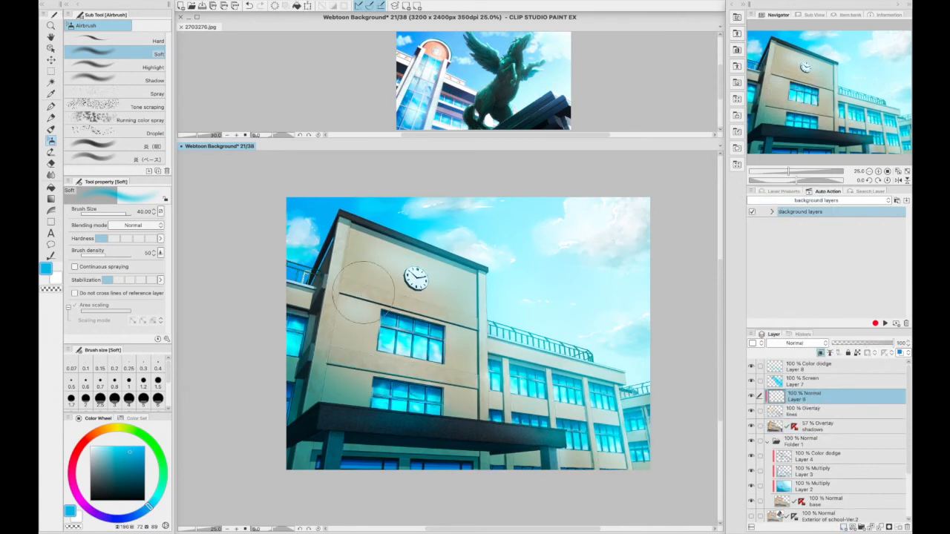
pyautogui.click(92, 436)
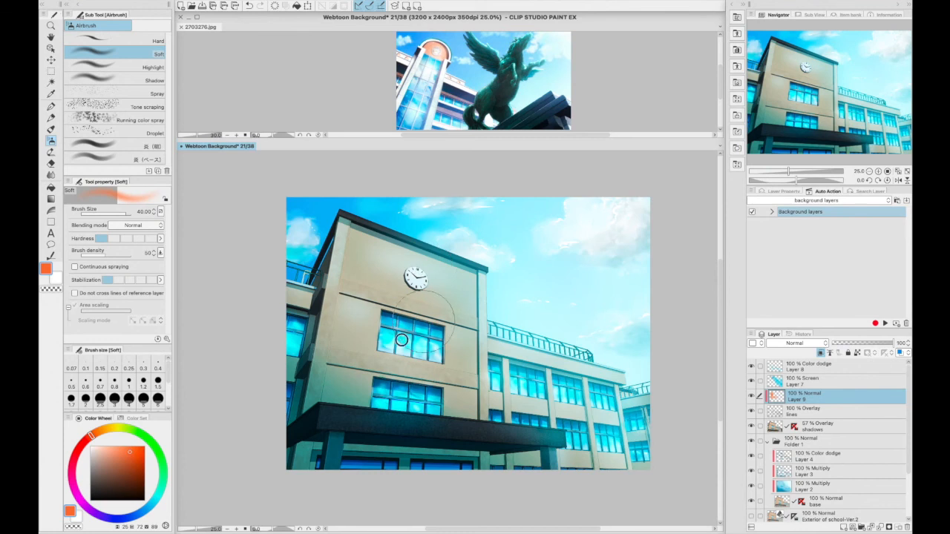
pyautogui.keyDown('alt'); pyautogui.click(300, 338); pyautogui.keyUp('alt')
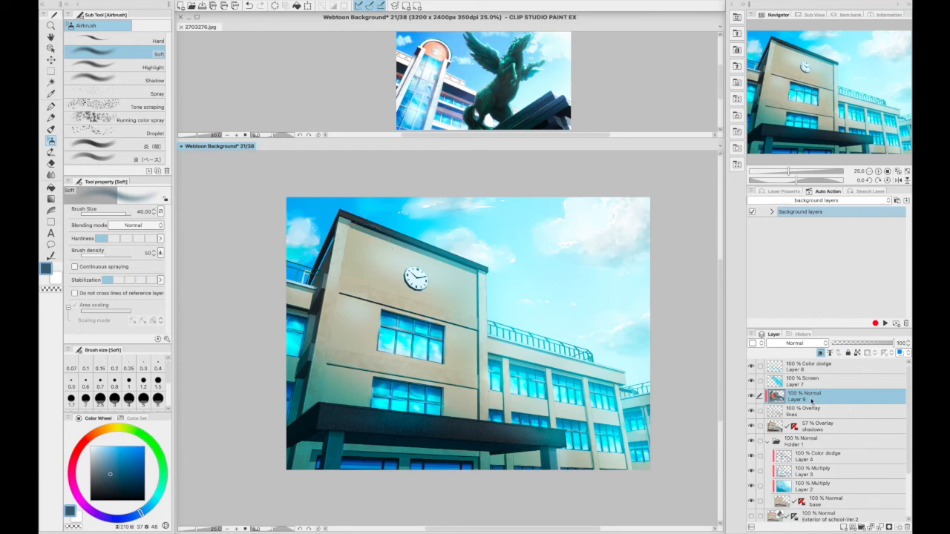
# Try Color dodge and Glow dodge on the shadows layer, then return it to Overlay
pyautogui.click(825, 430)
pyautogui.click(796, 344)
pyautogui.click(787, 161)
pyautogui.click(794, 343)
pyautogui.click(786, 169)
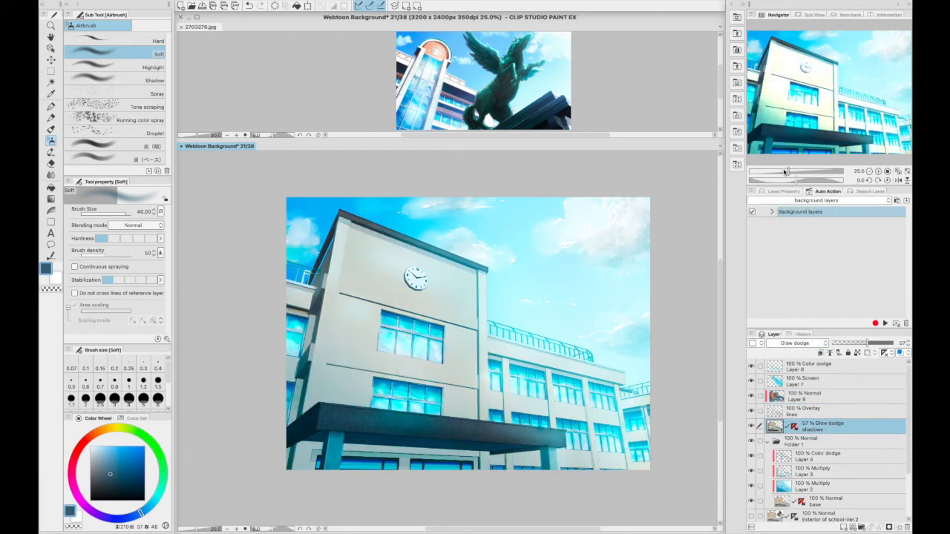
pyautogui.click(794, 344)
pyautogui.click(778, 196)
pyautogui.moveTo(866, 343)
pyautogui.mouseDown()
pyautogui.moveTo(857, 343)
pyautogui.moveTo(866, 343)
pyautogui.mouseUp()
# Group the clipped line color layer, lines, shadows and Folder 1 in a new folder and collapse it
pyautogui.click(821, 400)
pyautogui.click(862, 527)
pyautogui.click(883, 414)
pyautogui.moveTo(908, 420); pyautogui.dragTo(814, 398)
pyautogui.keyDown('shift'); pyautogui.click(896, 461); pyautogui.keyUp('shift')
pyautogui.click(768, 397)
# Duplicate the new building folder, hide the original, and convert the copy into a single layer
pyautogui.rightClick(794, 401)
pyautogui.click(884, 227)
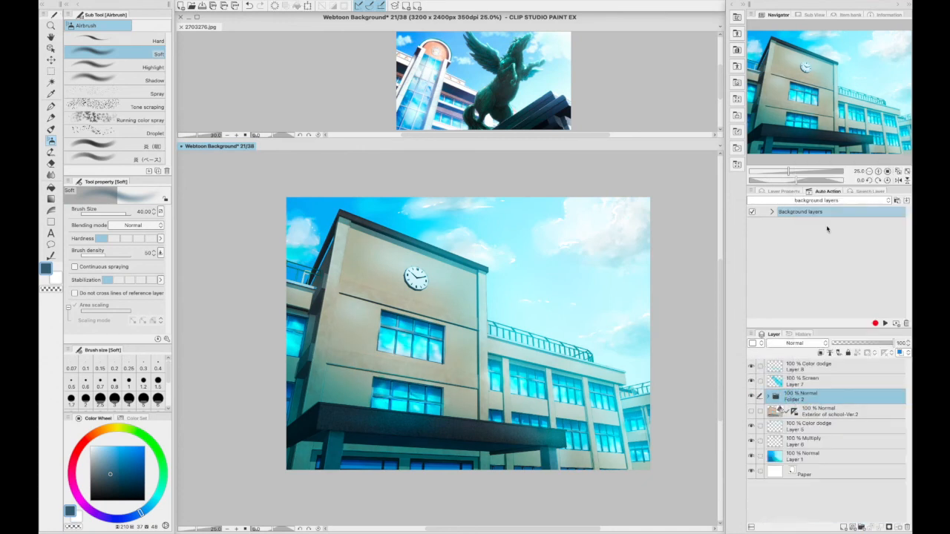
pyautogui.click(751, 411)
pyautogui.rightClick(794, 400)
pyautogui.click(829, 362)
# Duplicate the flattened building layer and apply a Gaussian blur to the upper copy
pyautogui.rightClick(796, 397)
pyautogui.click(835, 225)
pyautogui.click(305, 2)
pyautogui.moveTo(314, 7)
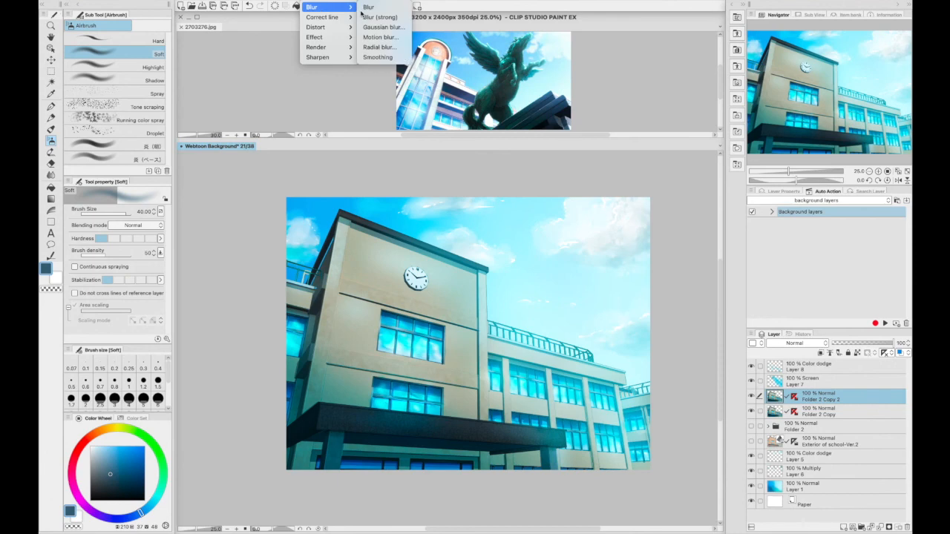
pyautogui.click(383, 28)
pyautogui.click(365, 403)
pyautogui.click(591, 390)
# Try Multiply on the blurred building copy, set it to Glow dodge and lower its opacity
pyautogui.click(798, 343)
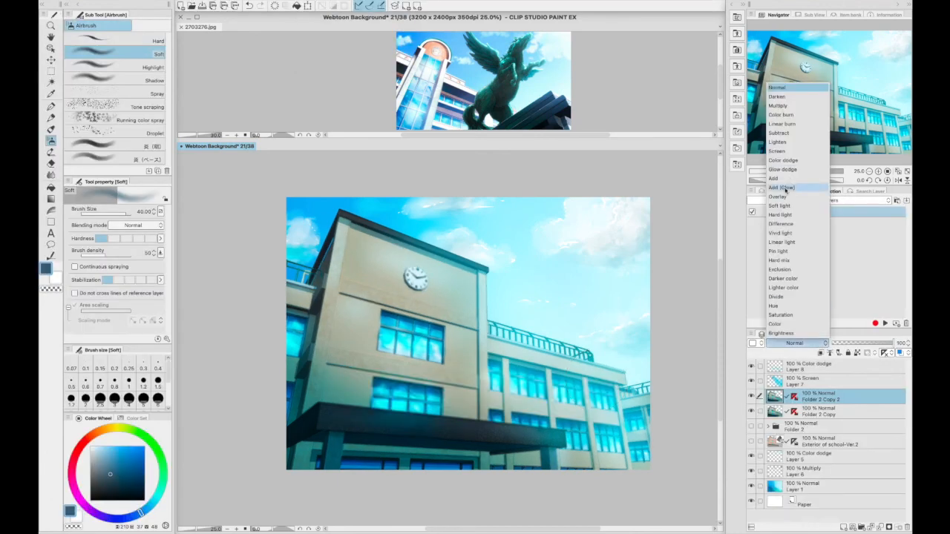
pyautogui.click(790, 110)
pyautogui.click(797, 343)
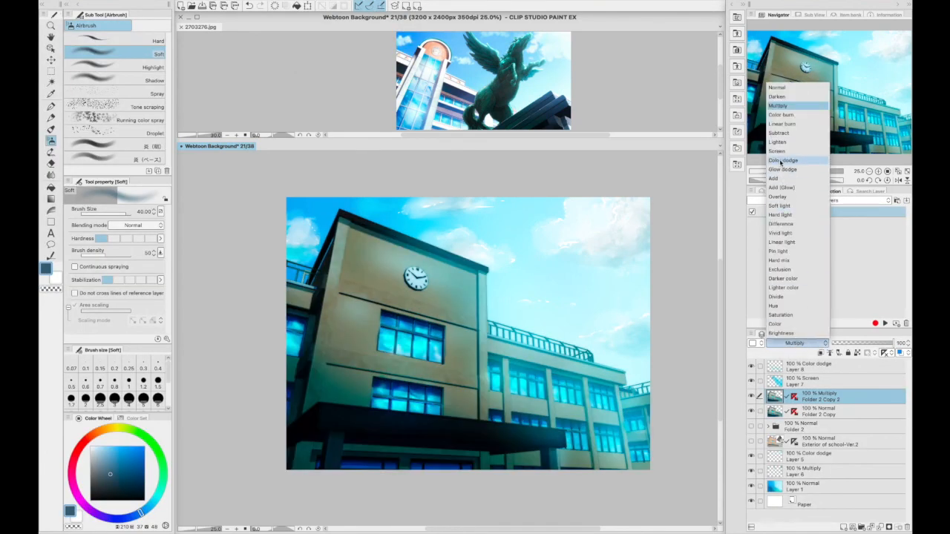
pyautogui.click(794, 171)
pyautogui.moveTo(891, 343); pyautogui.dragTo(848, 343)
# Merge the blurred glow copy with the flattened building layer beneath it
pyautogui.keyDown('shift'); pyautogui.click(811, 413); pyautogui.keyUp('shift')
pyautogui.rightClick(812, 414)
pyautogui.click(833, 381)
# Open Color balance for the merged building layer and adjust its cyan-red, magenta-green and yellow-blue levels
pyautogui.click(154, 1)
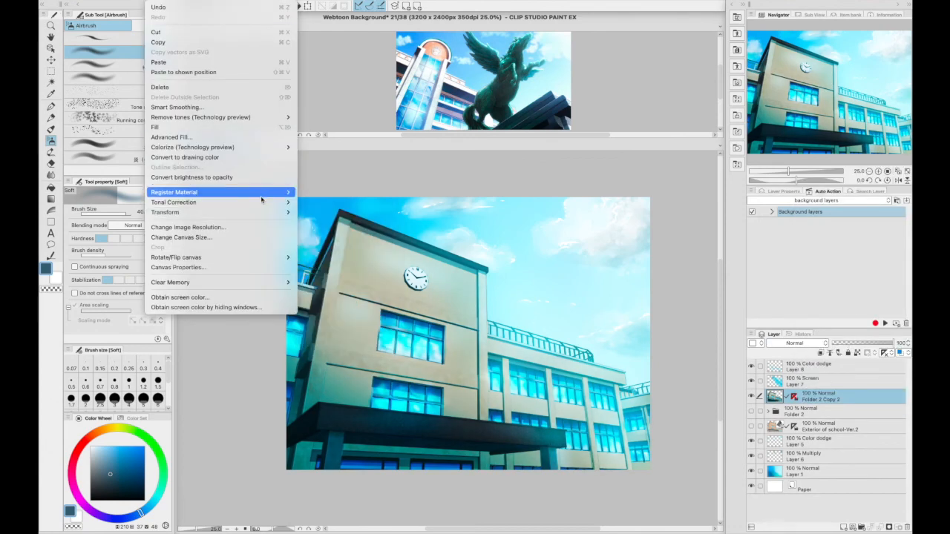
pyautogui.moveTo(263, 202)
pyautogui.click(334, 262)
pyautogui.moveTo(519, 437)
pyautogui.mouseDown()
pyautogui.moveTo(509, 438)
pyautogui.moveTo(527, 437)
pyautogui.mouseUp()
pyautogui.moveTo(520, 452); pyautogui.dragTo(526, 438)
pyautogui.moveTo(517, 451); pyautogui.dragTo(509, 451)
pyautogui.moveTo(526, 437); pyautogui.dragTo(520, 451)
pyautogui.moveTo(523, 438)
pyautogui.mouseDown()
pyautogui.moveTo(513, 438)
pyautogui.moveTo(521, 437)
pyautogui.mouseUp()
pyautogui.moveTo(519, 467); pyautogui.dragTo(518, 467)
# Compare the preview, set the Shadow color levels to 7, 5 and 11, and close the color balance correction
pyautogui.click(616, 435)
pyautogui.moveTo(520, 437)
pyautogui.mouseDown()
pyautogui.moveTo(513, 466)
pyautogui.moveTo(514, 437)
pyautogui.moveTo(523, 437)
pyautogui.mouseUp()
pyautogui.click(443, 491)
pyautogui.moveTo(519, 450); pyautogui.dragTo(524, 450)
pyautogui.click(523, 472)
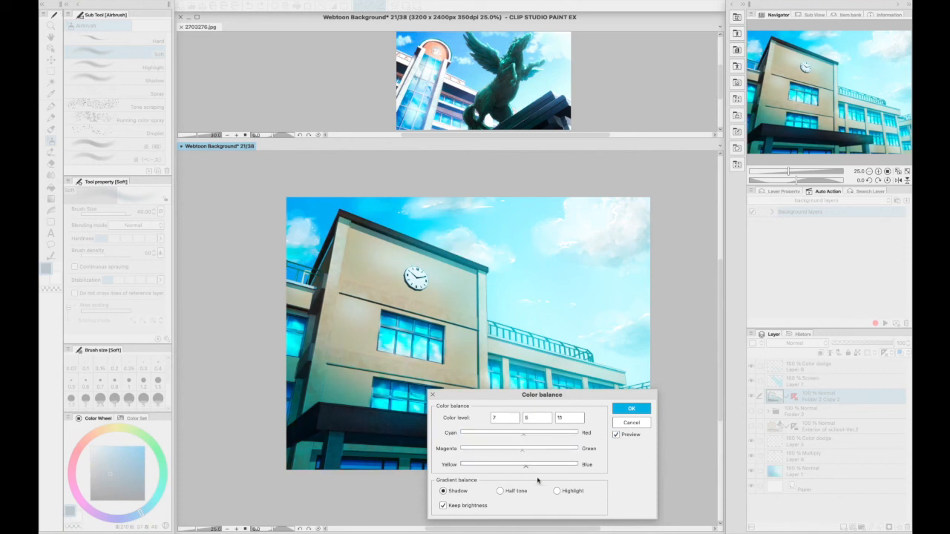
pyautogui.click(616, 423)
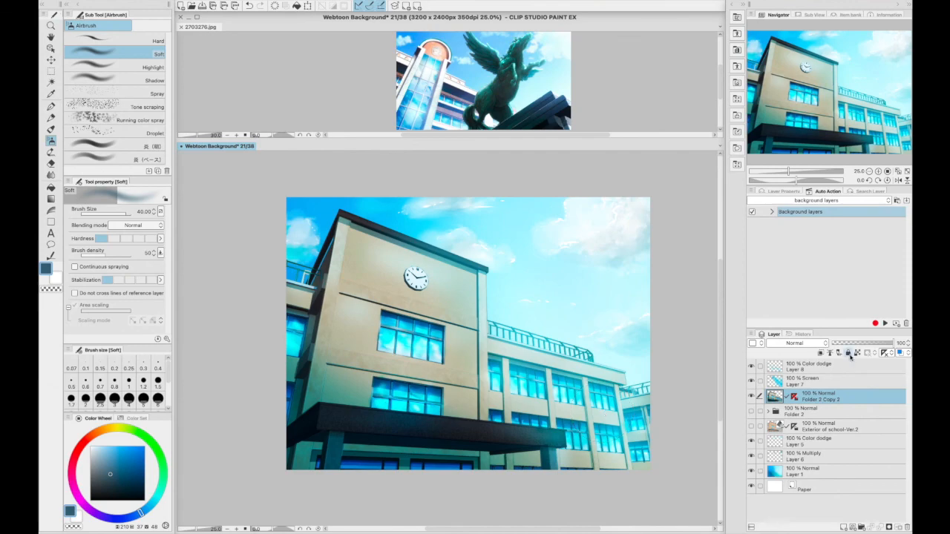